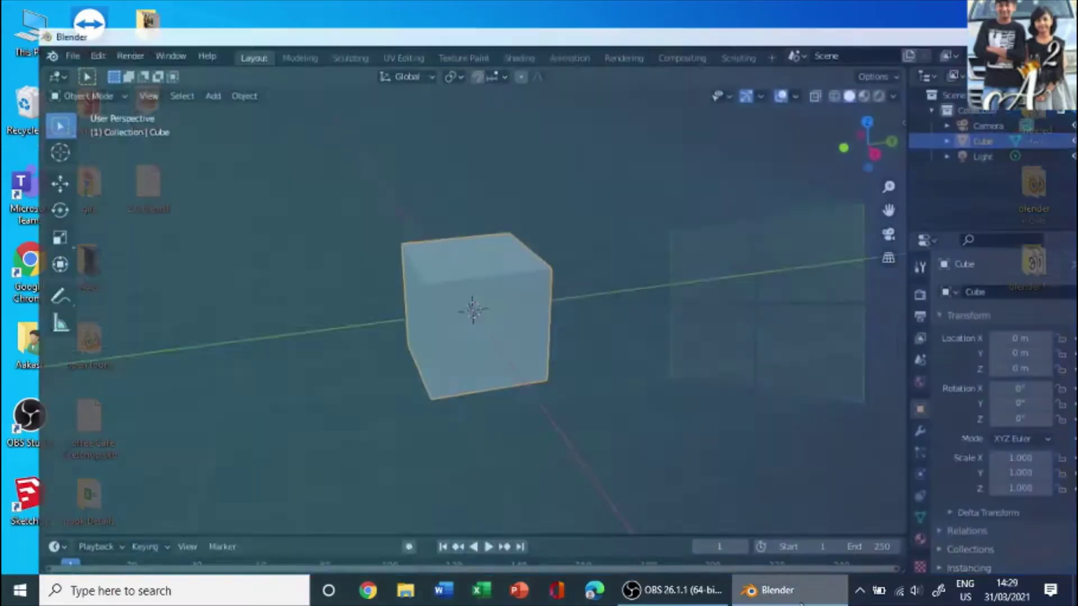
# Move the cube along the Y axis to about -3.175 m
pyautogui.scroll(-4, 332, 248)
pyautogui.moveTo(380, 269); pyautogui.dragTo(351, 263, button='middle')
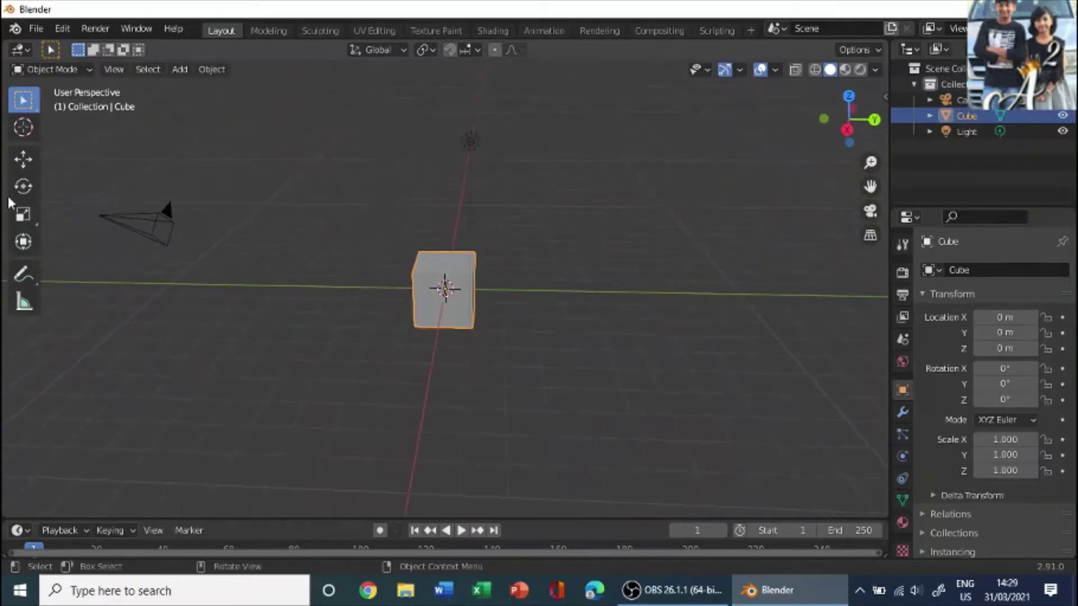
pyautogui.click(29, 161)
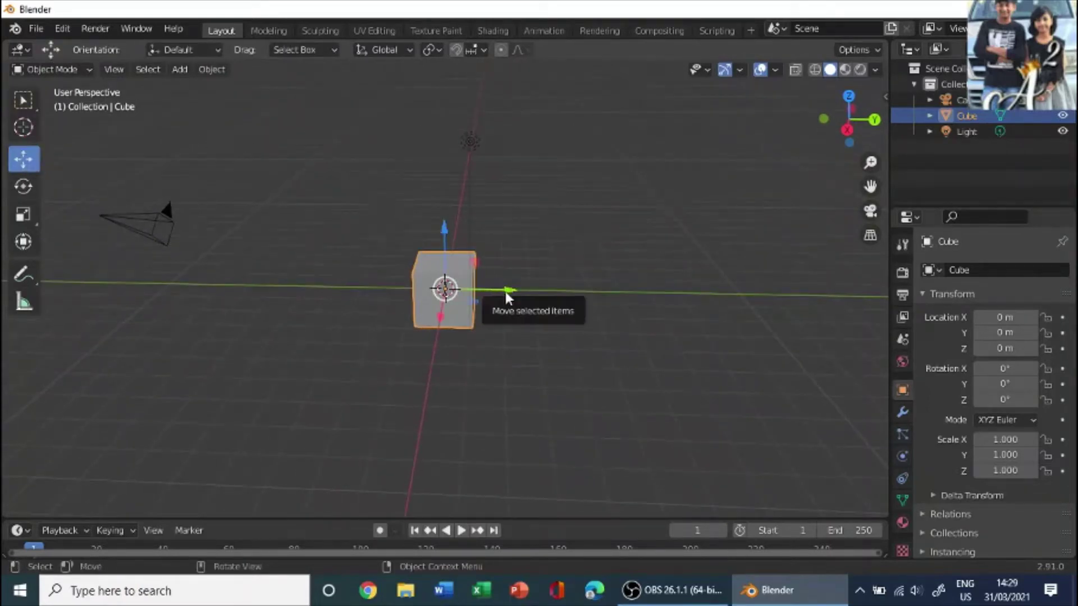
pyautogui.moveTo(505, 291); pyautogui.dragTo(430, 325)
pyautogui.moveTo(430, 324); pyautogui.dragTo(459, 322, button='middle')
pyautogui.scroll(-5, 442, 316)
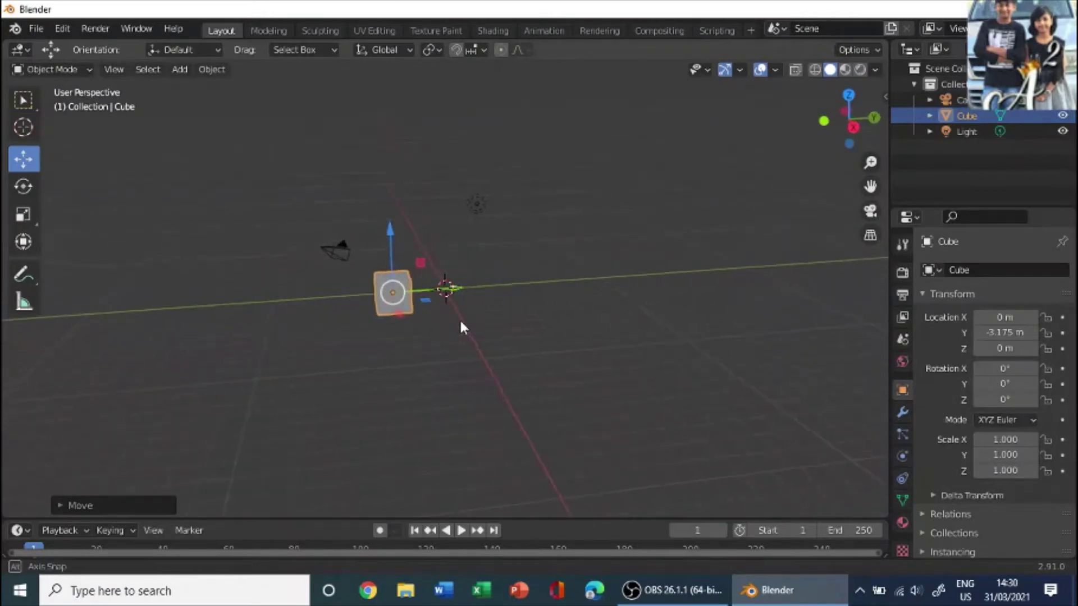
pyautogui.click(339, 257)
pyautogui.moveTo(339, 257); pyautogui.dragTo(451, 281, button='middle')
pyautogui.scroll(5, 451, 281)
pyautogui.scroll(-5, 452, 281)
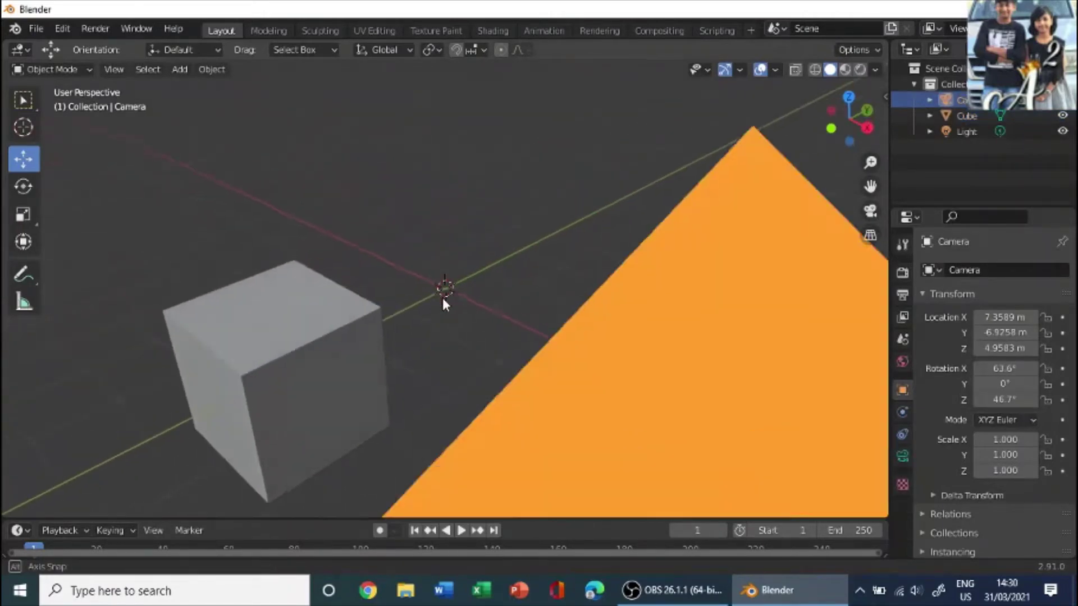
pyautogui.moveTo(440, 301); pyautogui.dragTo(421, 322, button='middle')
pyautogui.click(386, 303)
# Add a monkey mesh placed at about 2.61 m along the Y axis and turned about 92° around Z
pyautogui.scroll(5, 402, 318)
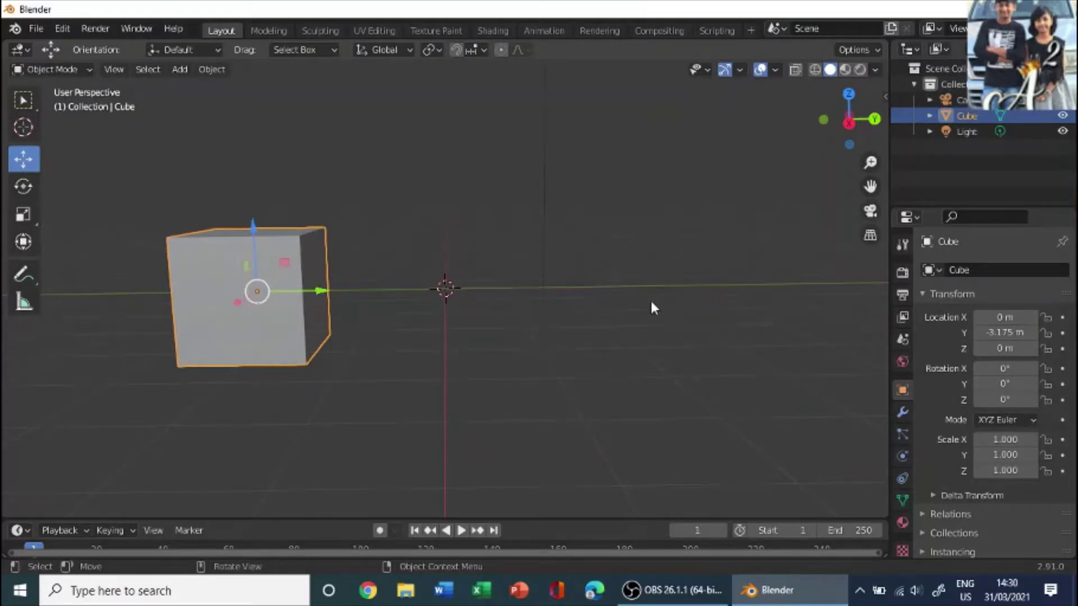
pyautogui.click(176, 71)
pyautogui.moveTo(261, 90)
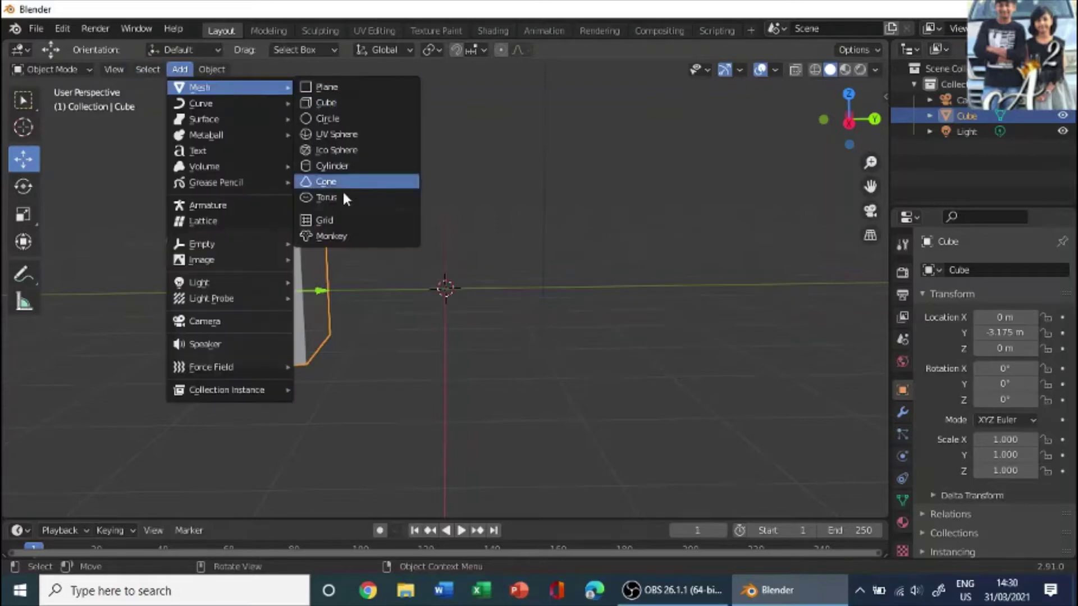
pyautogui.click(353, 238)
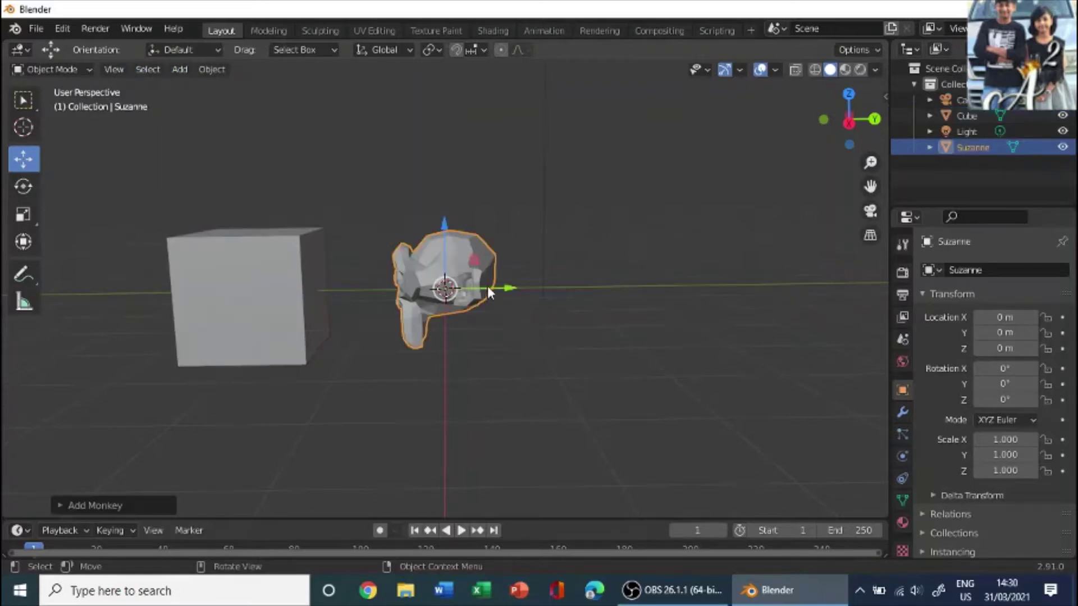
pyautogui.moveTo(487, 290); pyautogui.dragTo(605, 305)
pyautogui.click(23, 186)
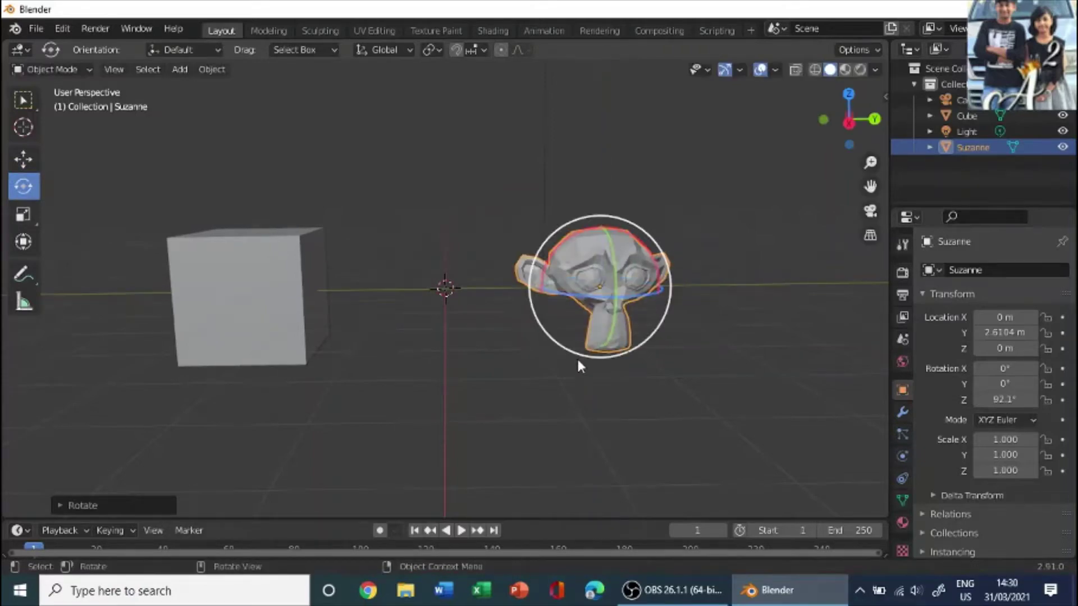
# Reposition the camera with walk navigation to frame the cube and monkey frontally, at about X 15.4 m, Y -0.2 m, Z 1 m
pyautogui.moveTo(577, 356); pyautogui.dragTo(283, 295, button='middle')
pyautogui.click(287, 409)
pyautogui.click(197, 147)
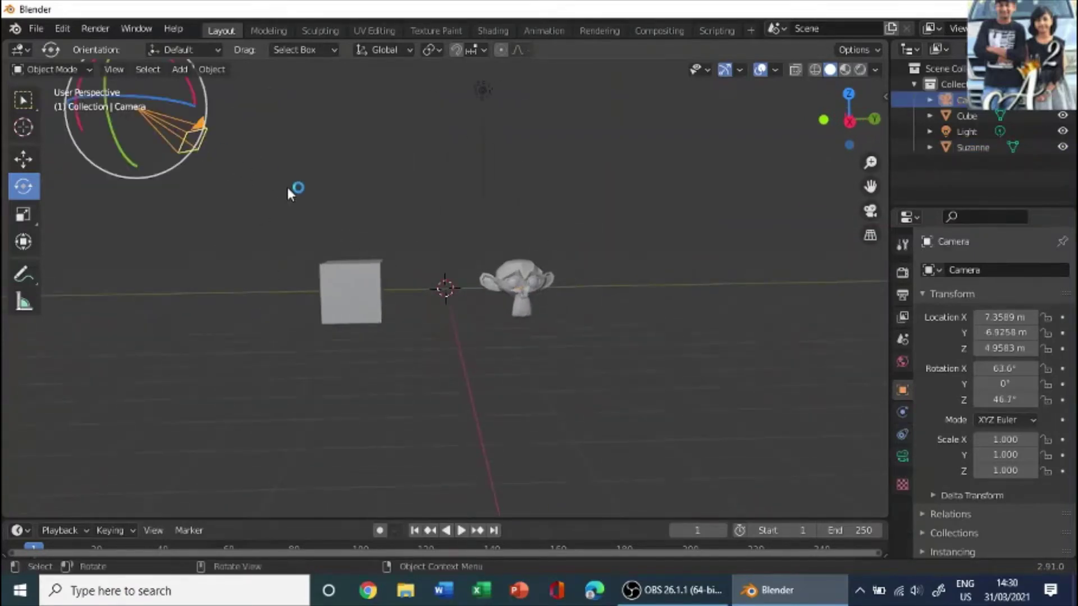
pyautogui.press('KP_0')
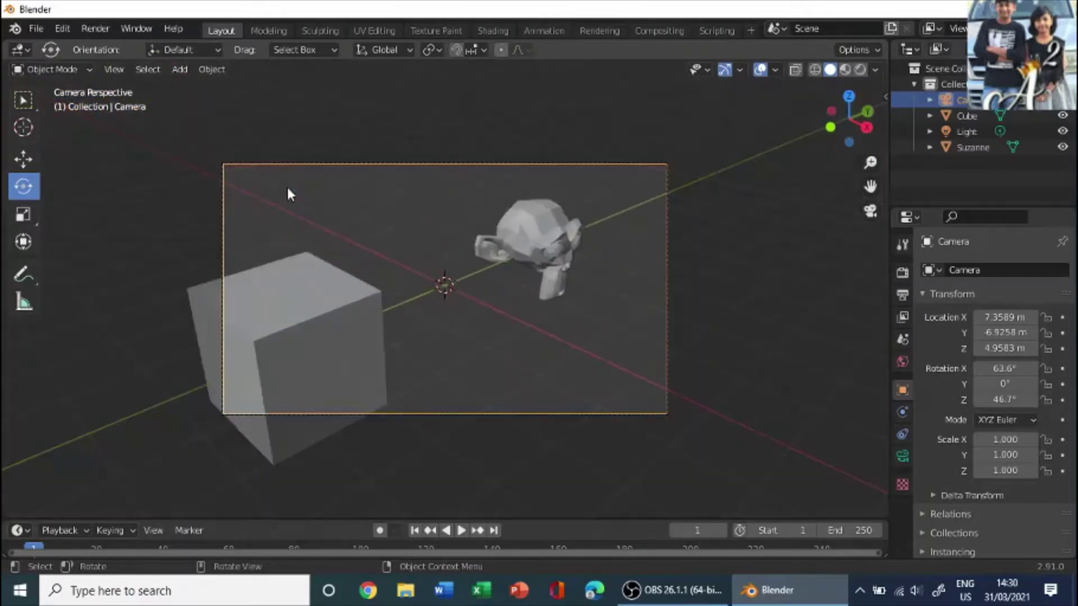
pyautogui.hotkey('shift', '`')
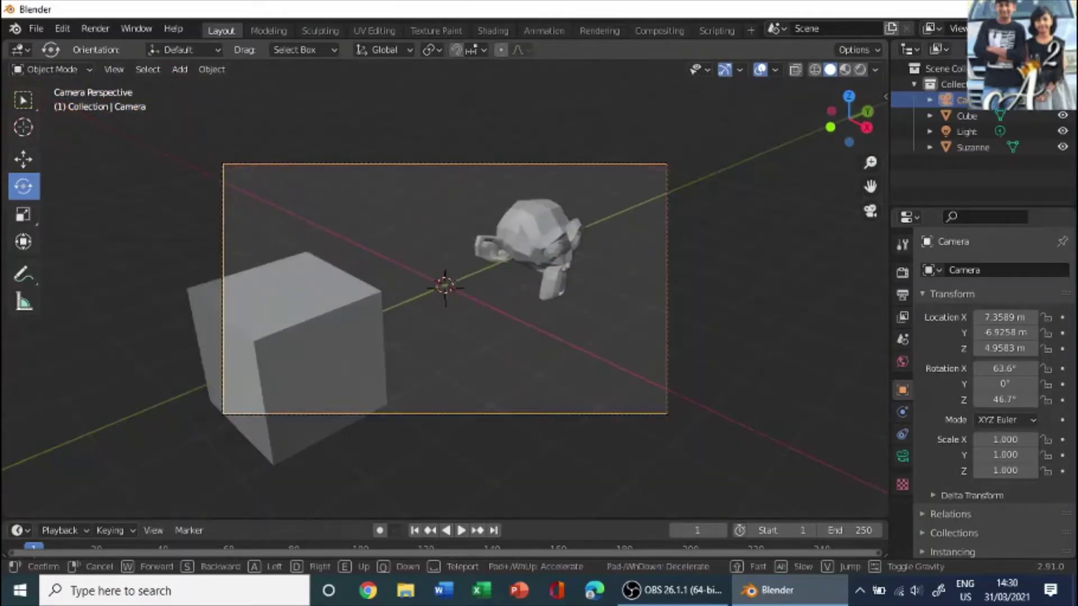
pyautogui.press('d')
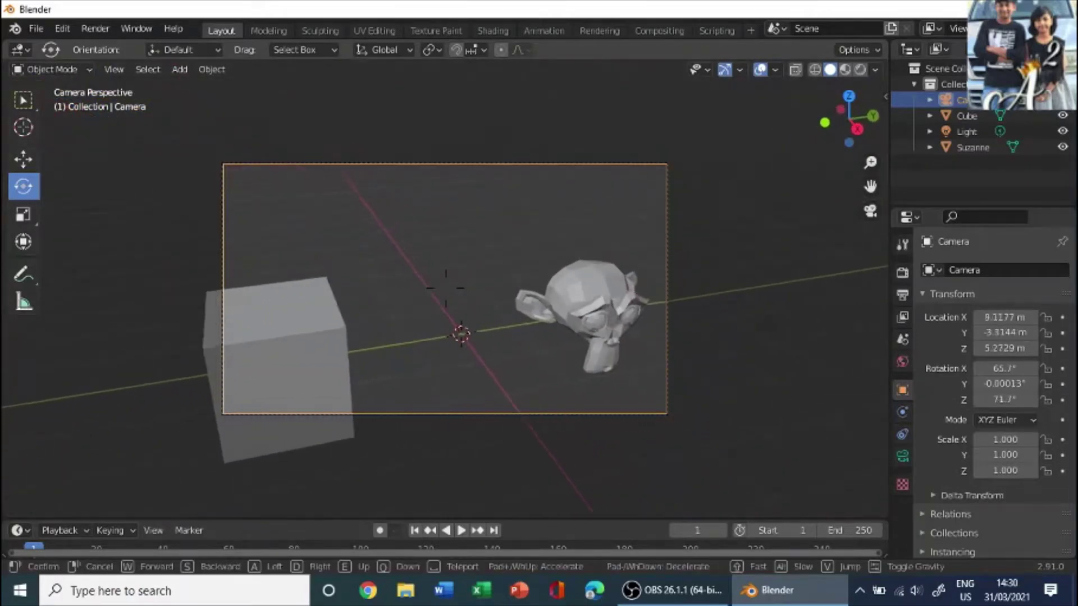
pyautogui.press('q')
pyautogui.press('s')
pyautogui.press('s')
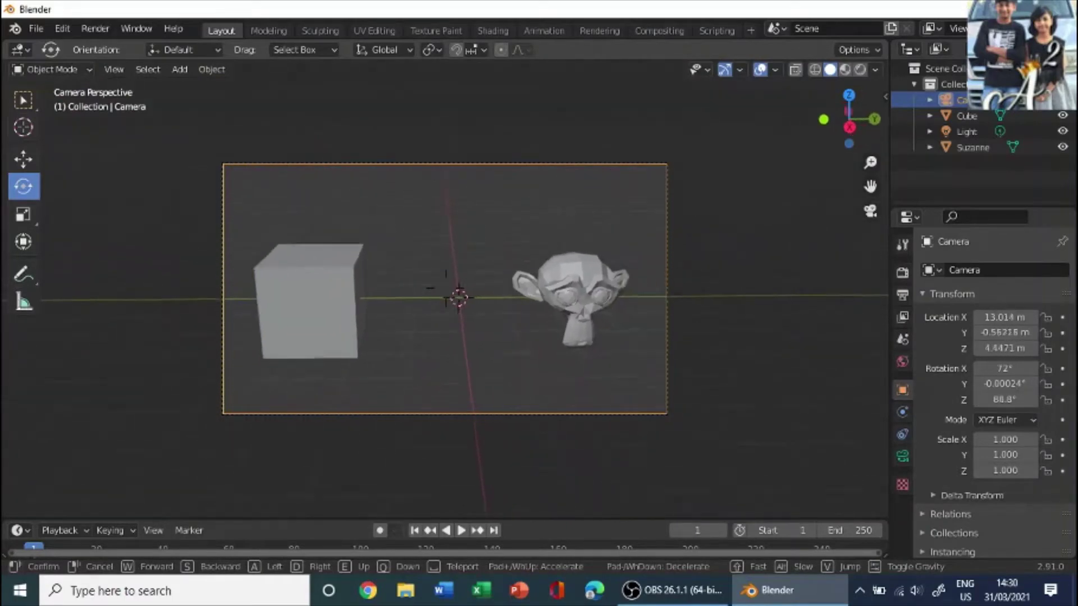
pyautogui.press('w')
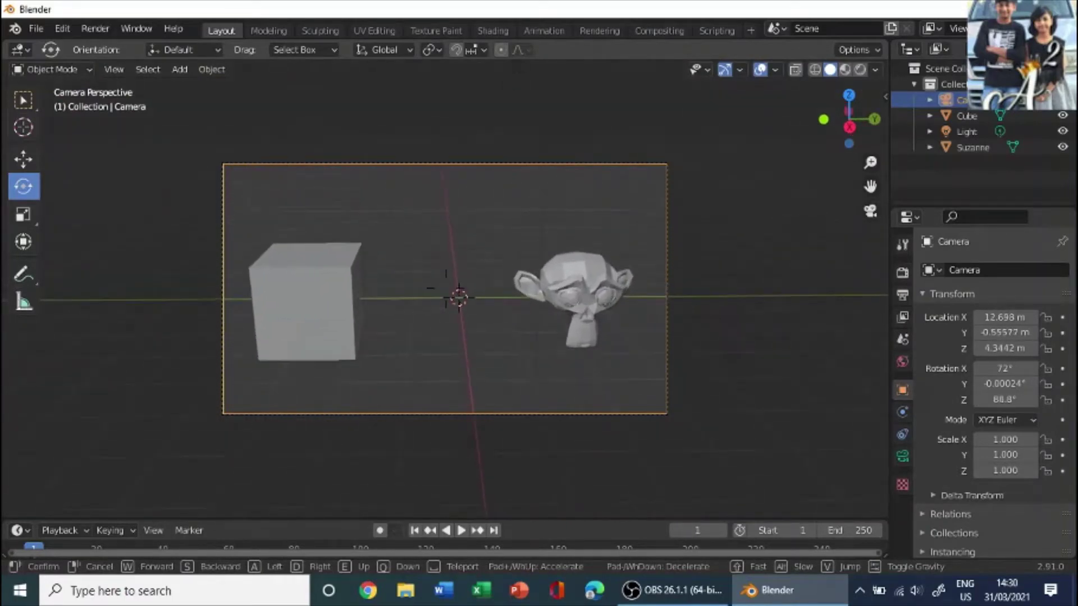
pyautogui.press('s')
pyautogui.press('q')
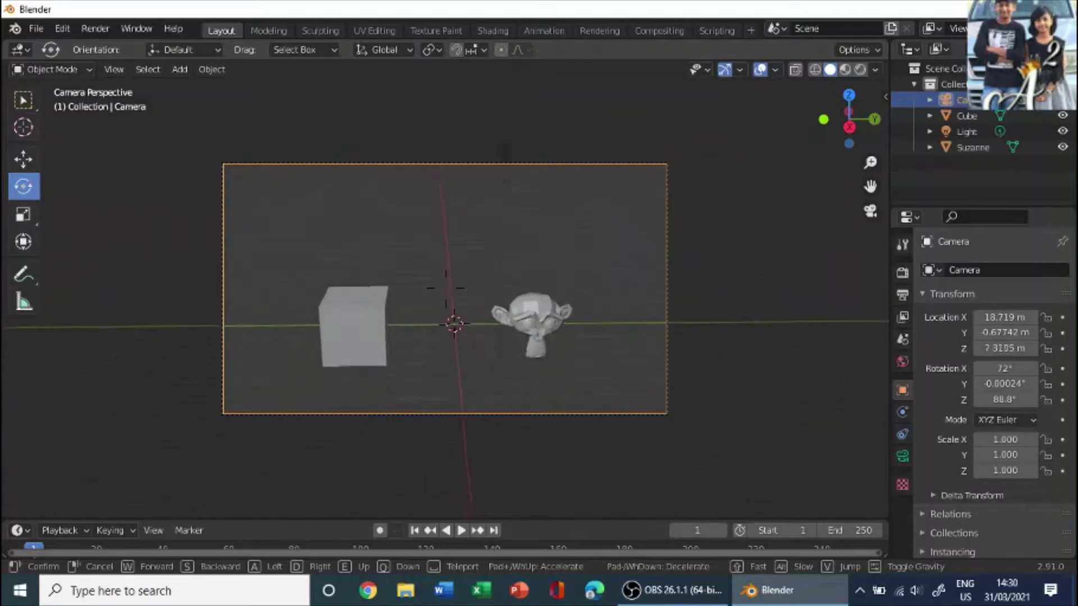
pyautogui.press('q')
pyautogui.press('d')
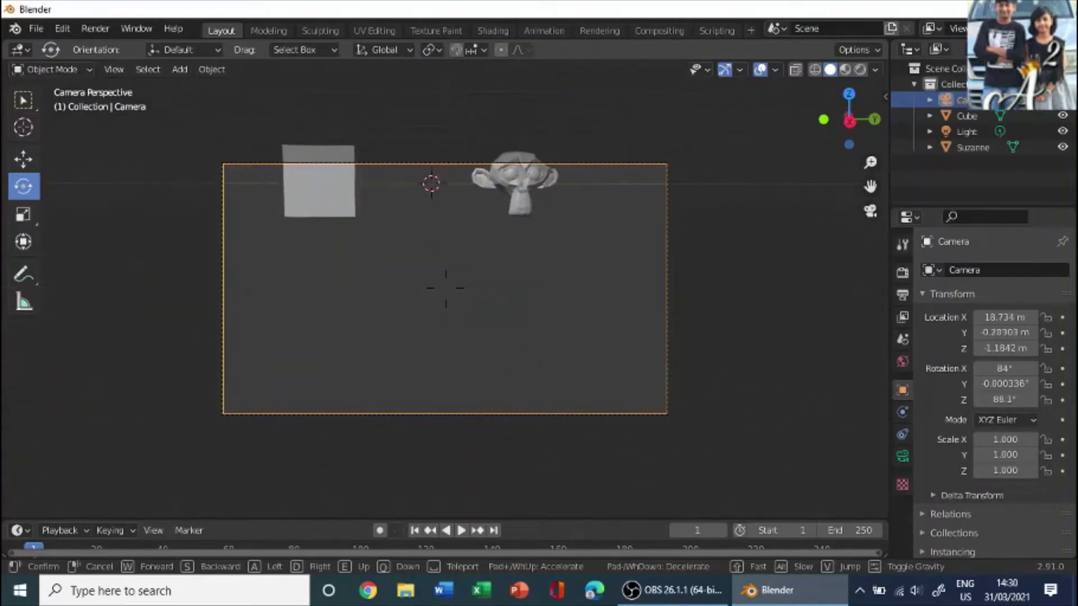
pyautogui.press('w')
pyautogui.press('w')
pyautogui.press('e')
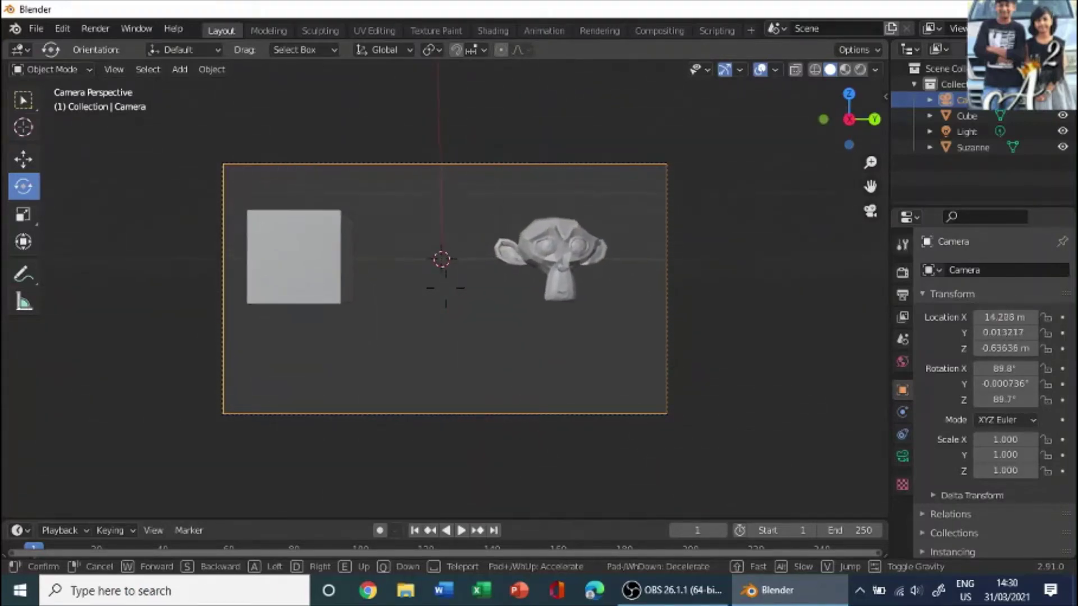
pyautogui.press('s')
pyautogui.press('a')
pyautogui.press('e')
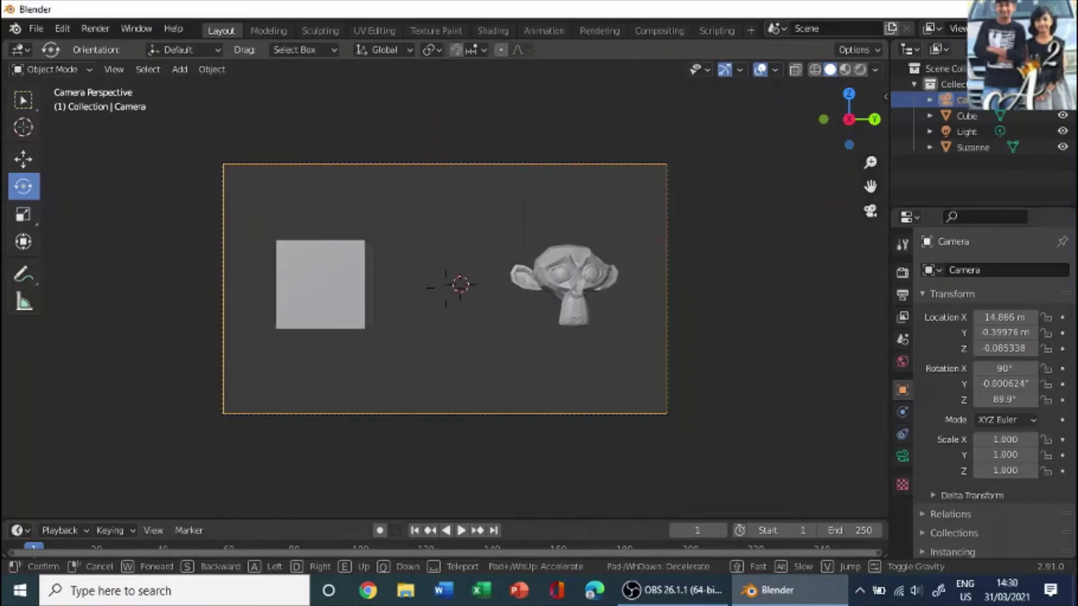
pyautogui.press('s')
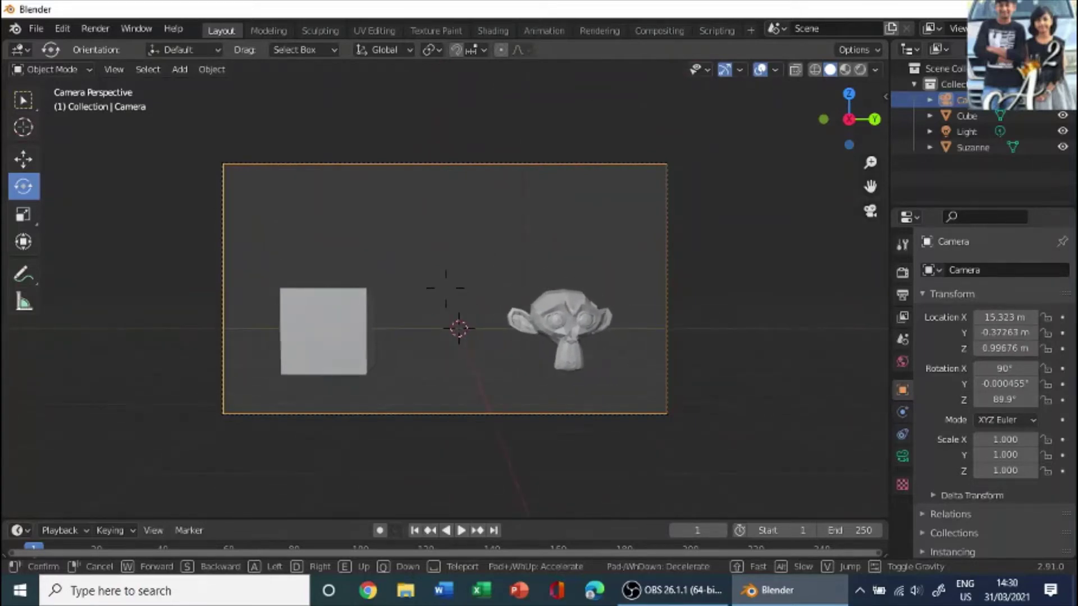
pyautogui.press('s')
pyautogui.press('d')
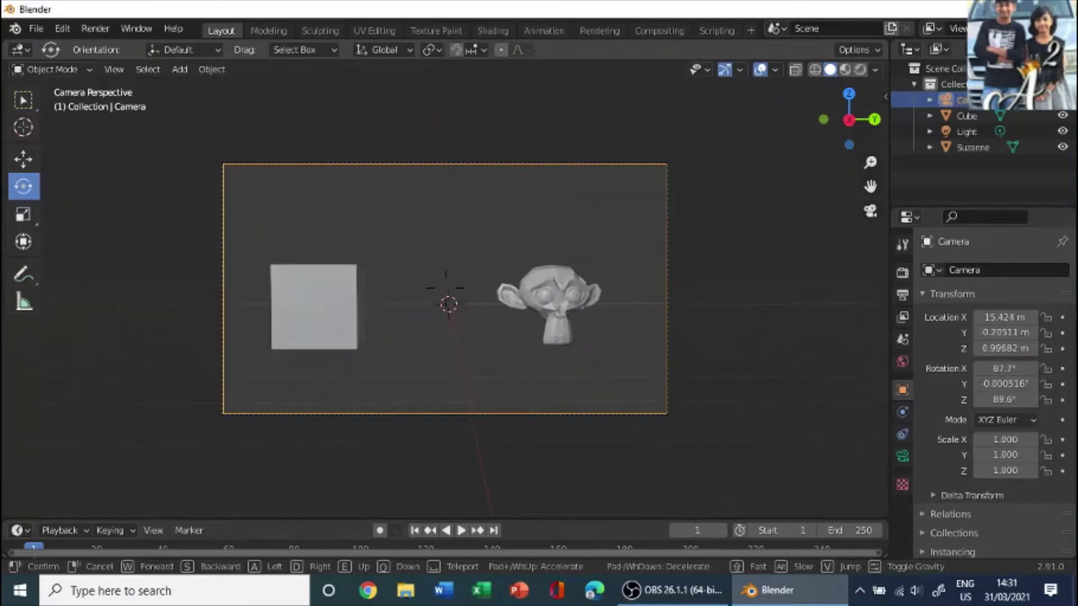
pyautogui.click(445, 288)
pyautogui.press('KP_0')
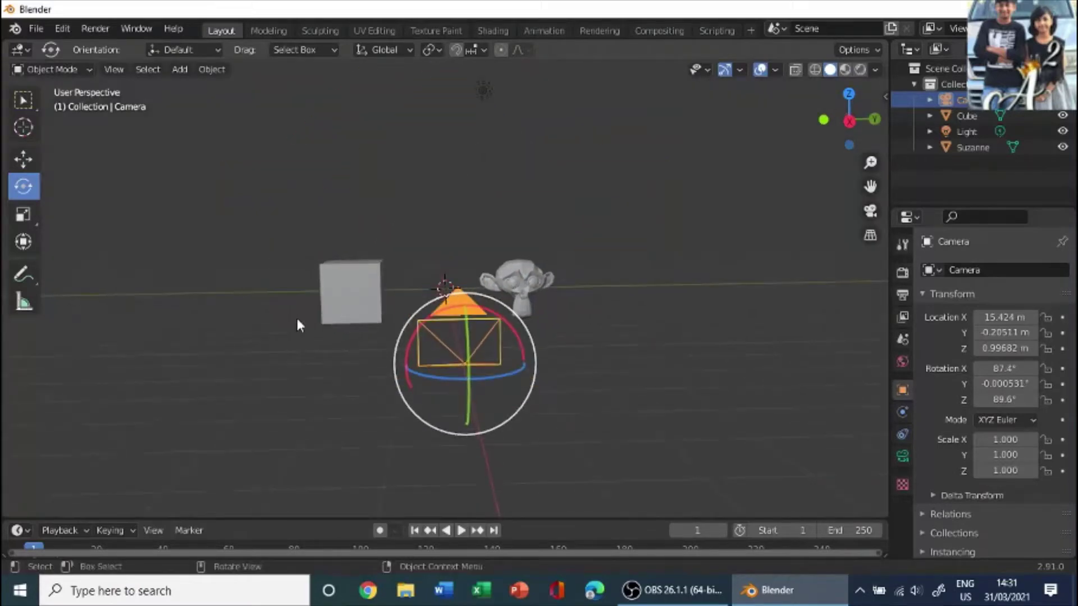
# Add a plane mesh at the scene origin
pyautogui.moveTo(296, 318); pyautogui.dragTo(371, 356, button='middle')
pyautogui.moveTo(563, 408); pyautogui.dragTo(231, 126, button='middle')
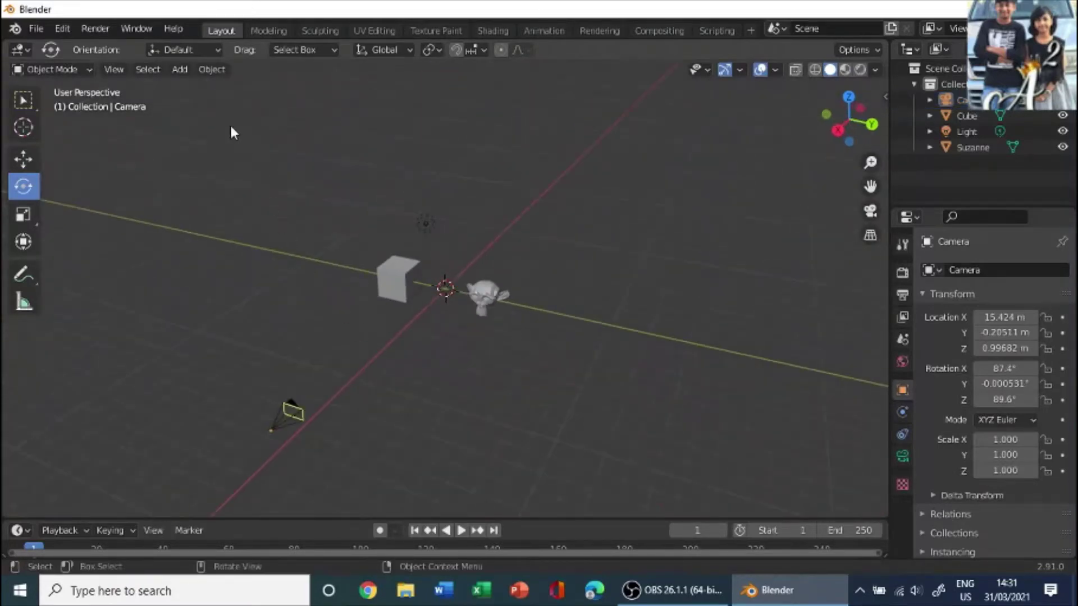
pyautogui.click(191, 71)
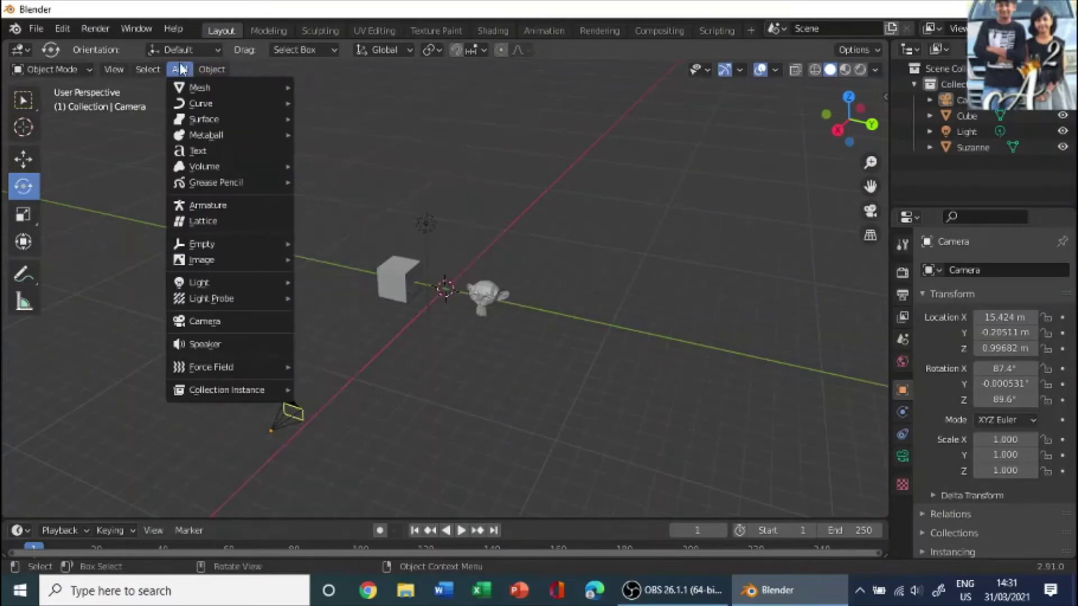
pyautogui.moveTo(235, 87)
pyautogui.click(335, 87)
# Move the plane along the Y axis to about -18.75 m, well beyond the cube
pyautogui.moveTo(549, 349); pyautogui.dragTo(127, 221, button='middle')
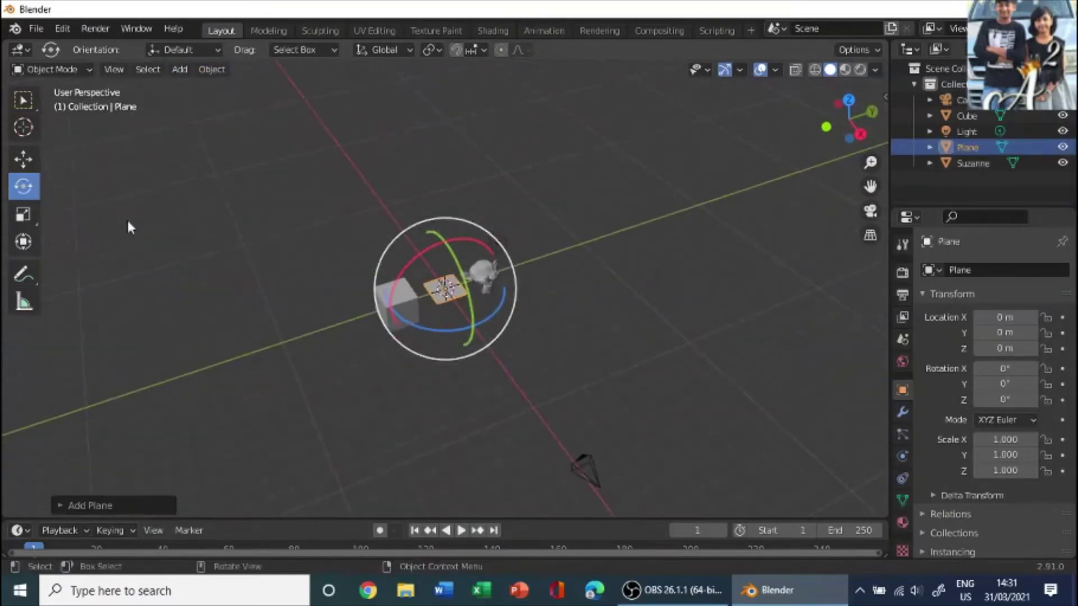
pyautogui.click(23, 159)
pyautogui.moveTo(504, 271); pyautogui.dragTo(140, 335)
pyautogui.moveTo(434, 361); pyautogui.dragTo(326, 340, button='middle')
pyautogui.scroll(-4, 326, 339)
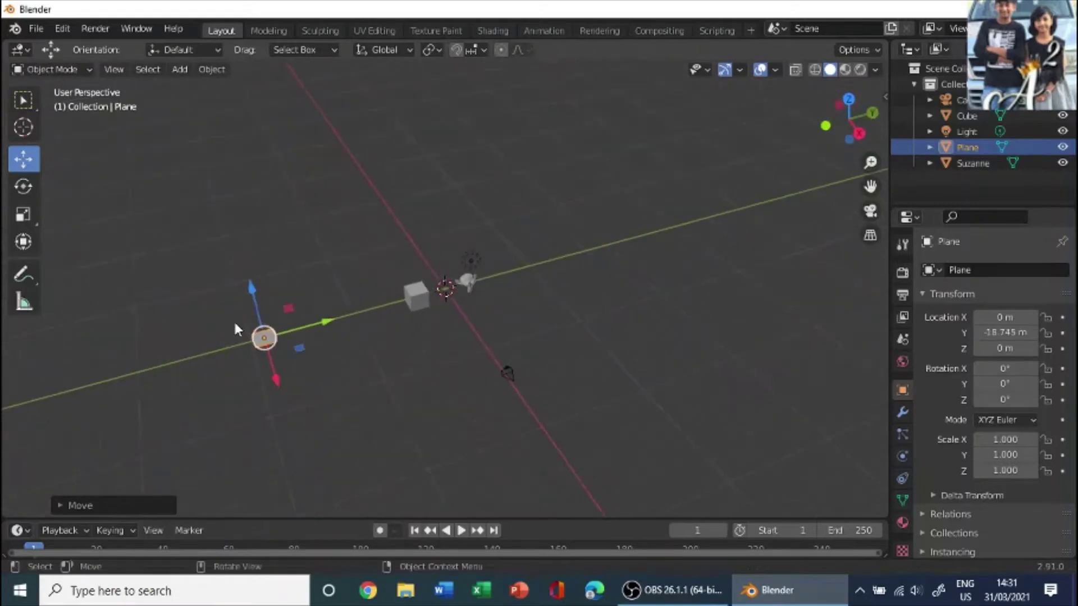
# Add an emitter particle system to the plane
pyautogui.moveTo(180, 292); pyautogui.dragTo(202, 281, button='middle')
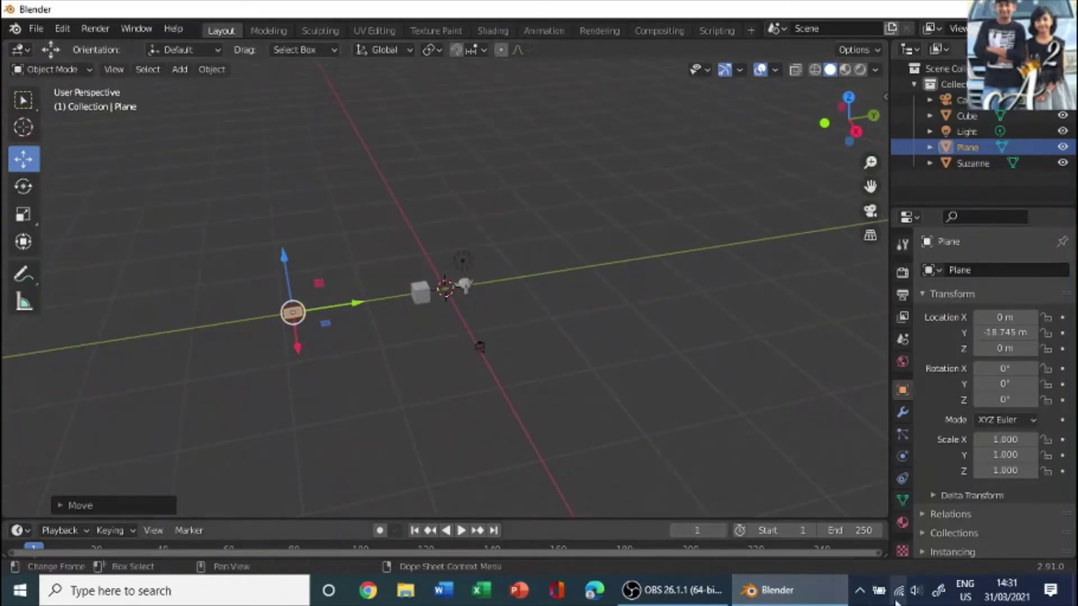
pyautogui.click(901, 435)
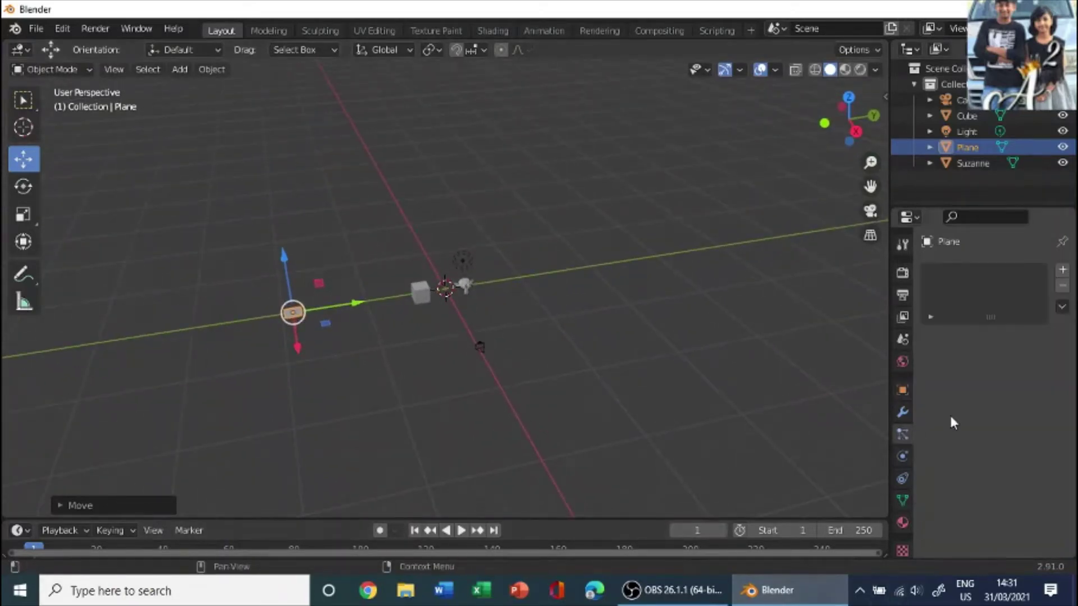
pyautogui.click(1062, 271)
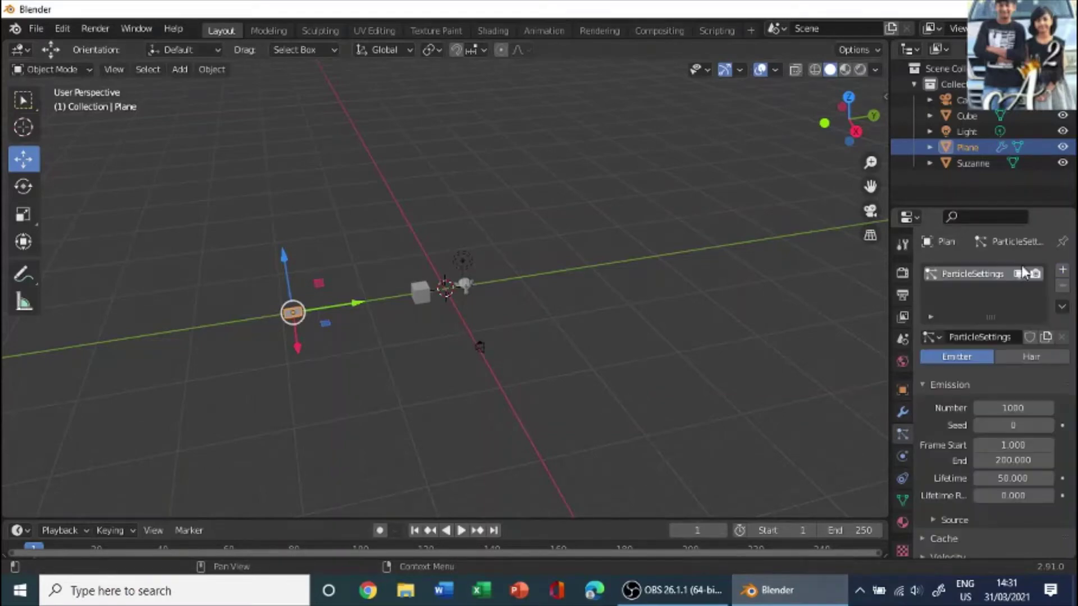
# Delete the light above the scene origin
pyautogui.moveTo(443, 224); pyautogui.dragTo(488, 276)
pyautogui.press('Delete')
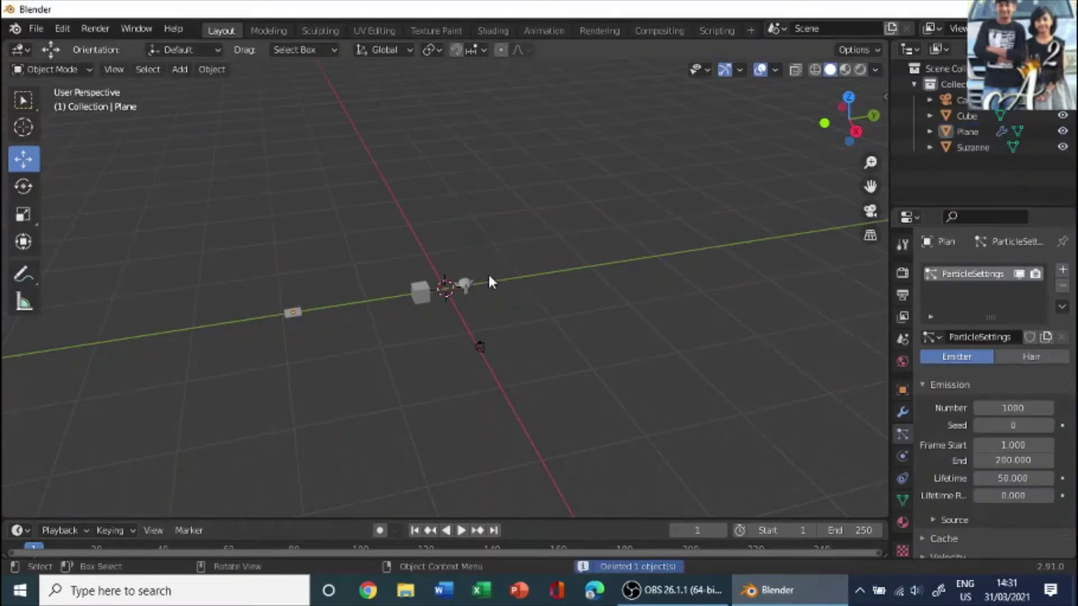
# Add an emitter particle system to the cube and another to the monkey
pyautogui.click(412, 287)
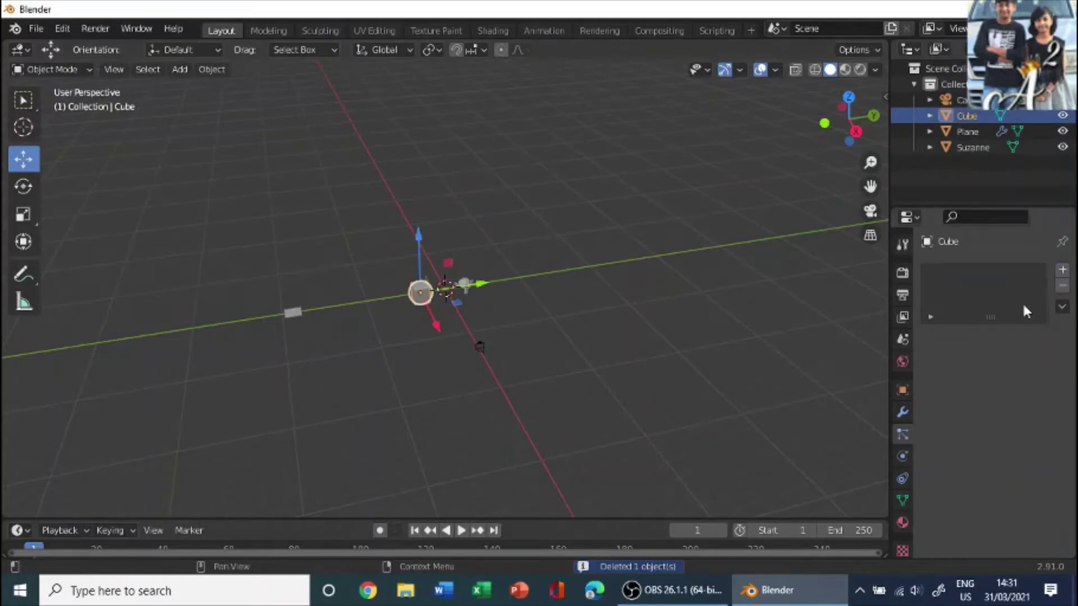
pyautogui.click(1062, 271)
pyautogui.click(470, 292)
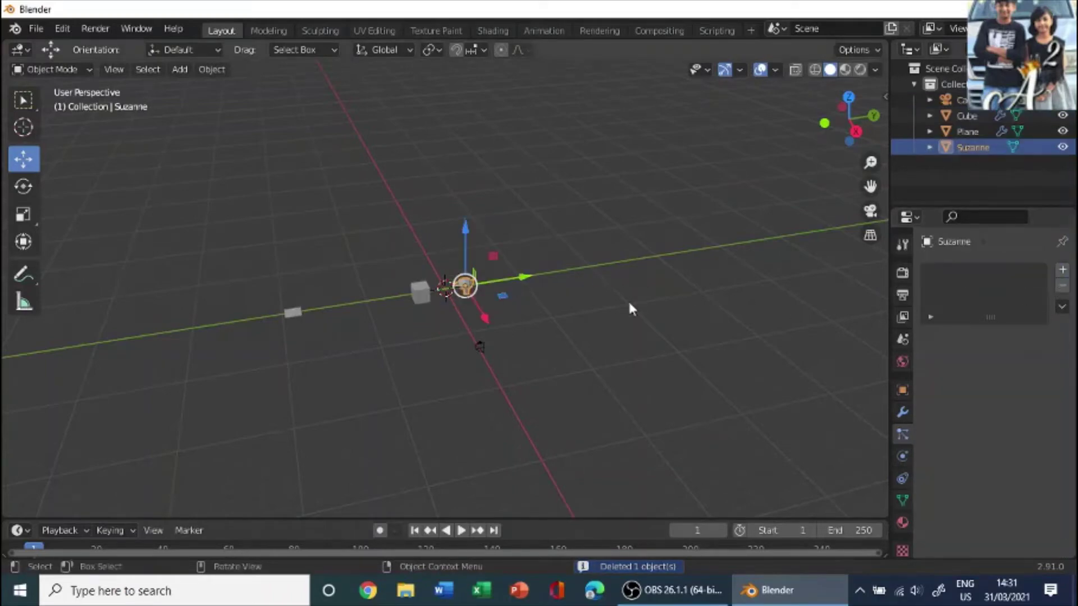
pyautogui.click(1062, 271)
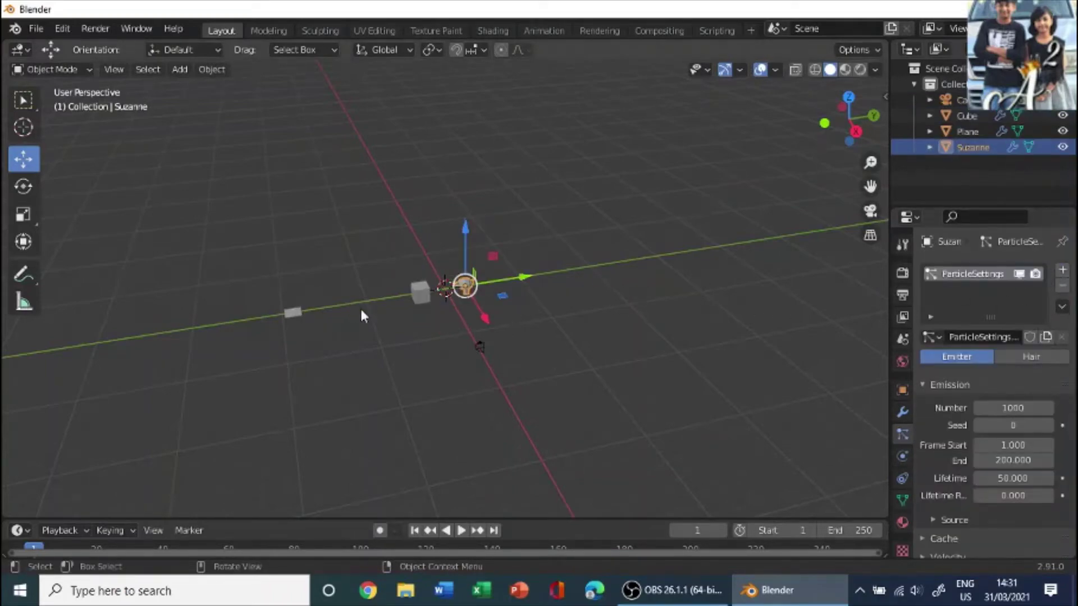
# Set the end frame of the plane's particle emission to 1
pyautogui.scroll(3, 365, 317)
pyautogui.click(162, 332)
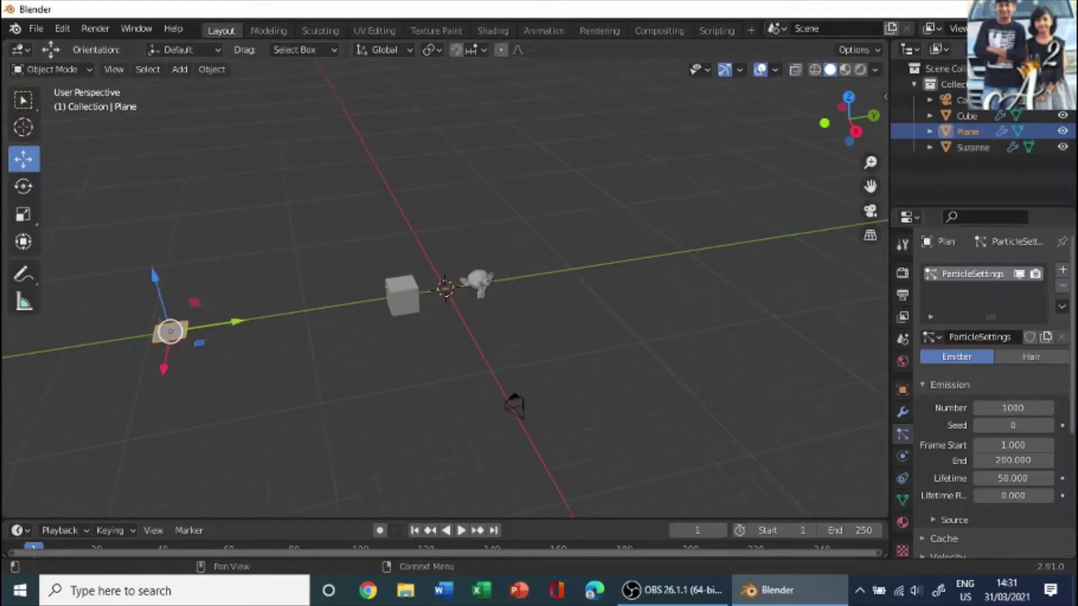
pyautogui.scroll(-5, 1022, 382)
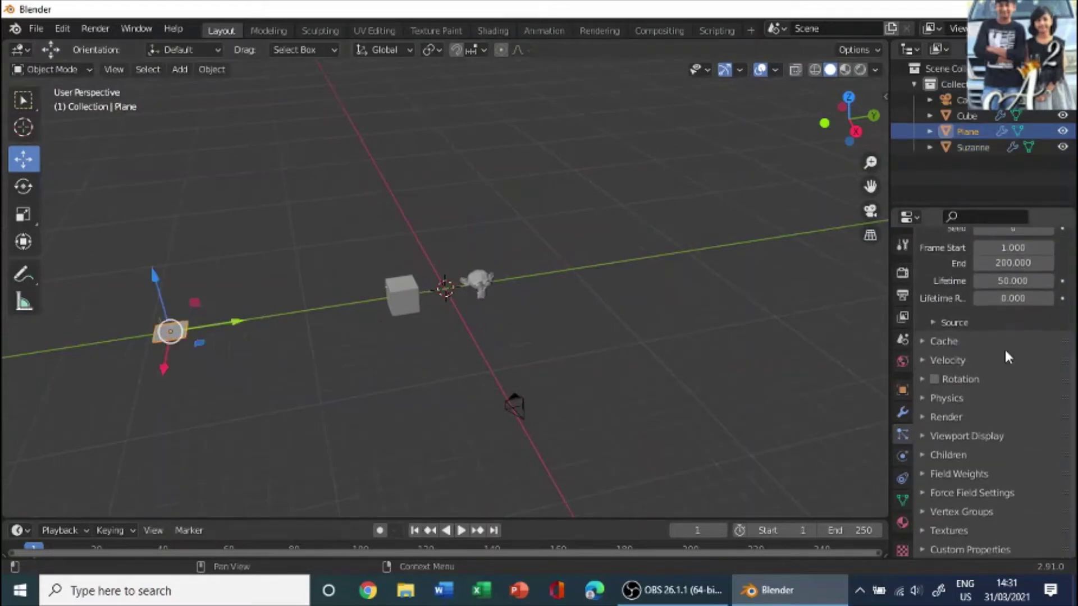
pyautogui.scroll(5, 1010, 359)
pyautogui.click(1029, 393)
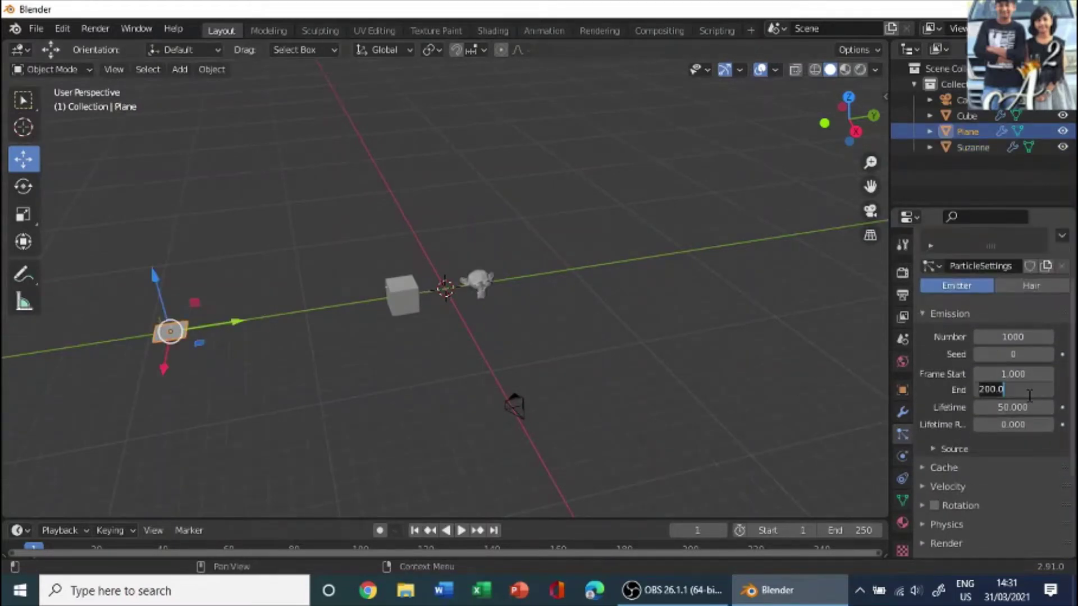
pyautogui.write('1')
pyautogui.press('Return')
# Set the physics type of the plane's particle system to Keyed
pyautogui.scroll(-4, 1019, 398)
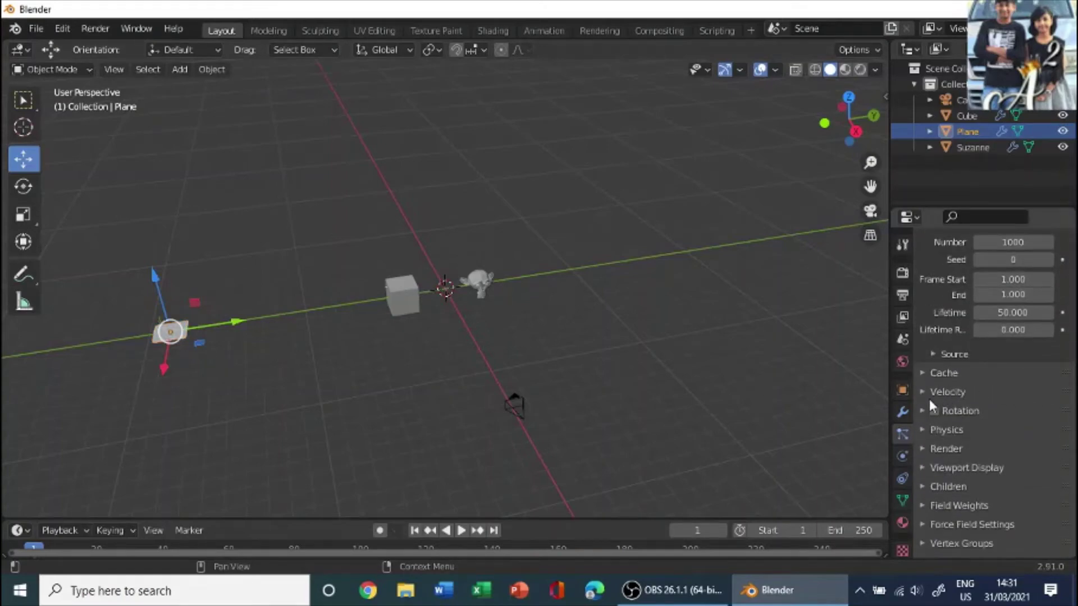
pyautogui.click(946, 430)
pyautogui.scroll(-3, 956, 429)
pyautogui.click(1015, 388)
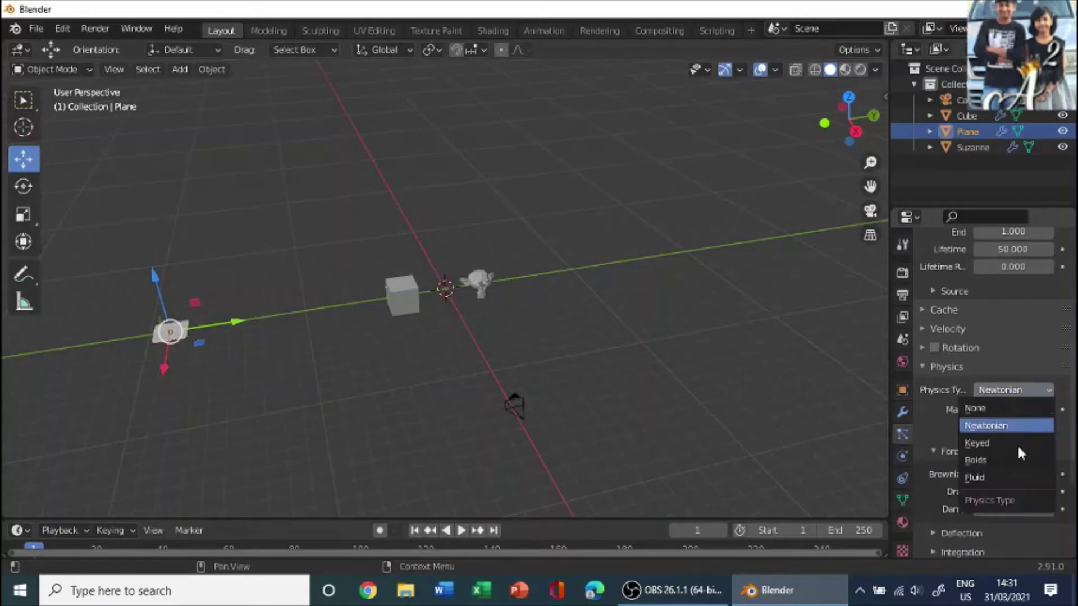
pyautogui.click(1009, 441)
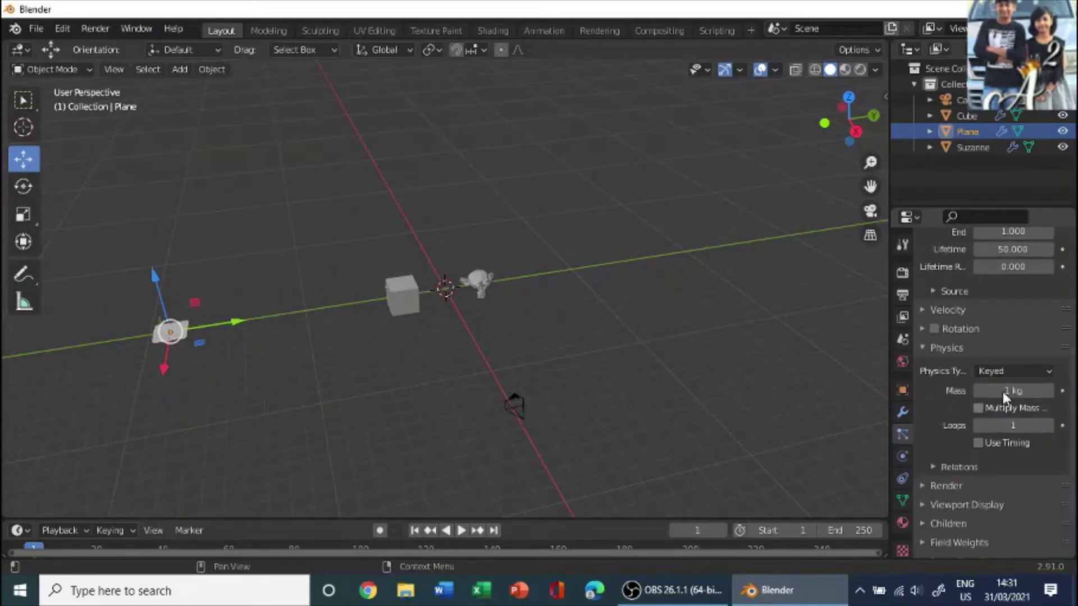
# Add the cube as the first and the monkey as the second key target of the plane's particles
pyautogui.click(965, 467)
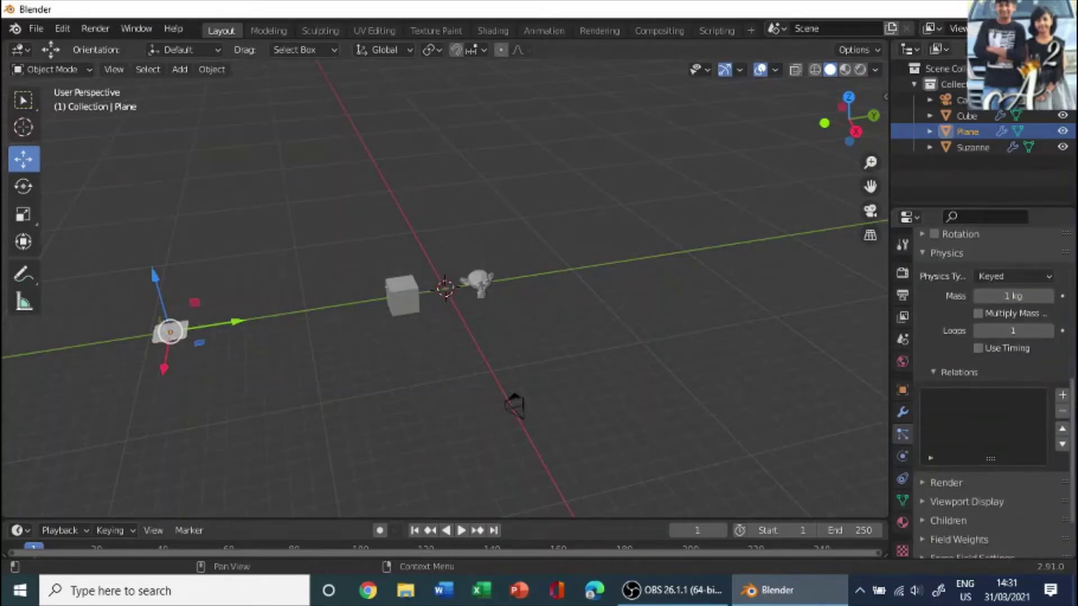
pyautogui.scroll(-4, 968, 460)
pyautogui.click(1046, 478)
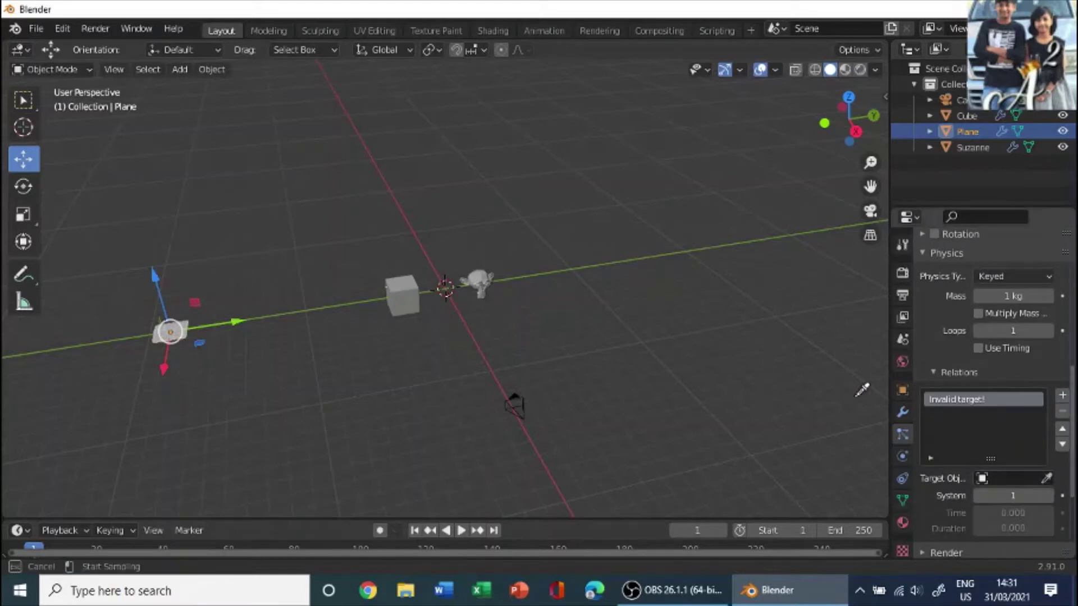
pyautogui.click(418, 278)
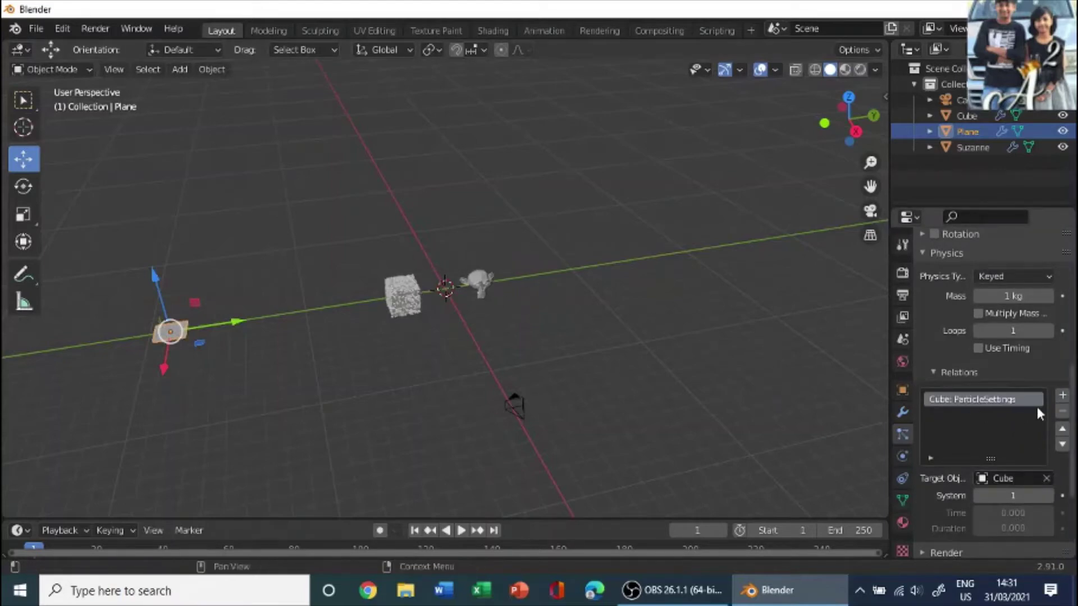
pyautogui.click(1062, 396)
pyautogui.click(1047, 478)
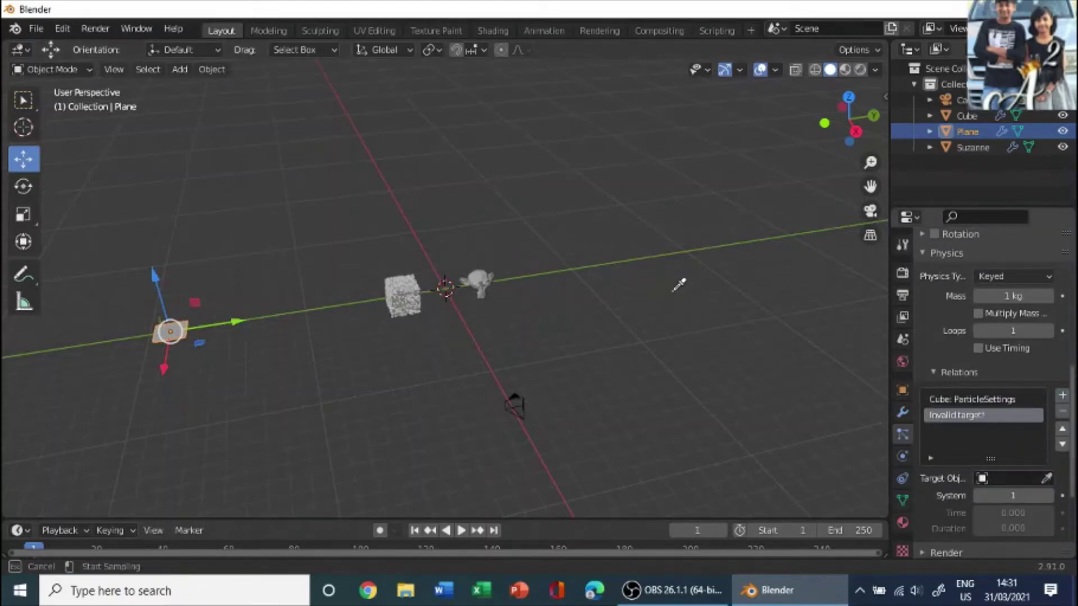
pyautogui.click(481, 281)
# Play the animation to check the particles around the cube and monkey, and return to the first frame
pyautogui.moveTo(671, 284); pyautogui.dragTo(628, 252, button='middle')
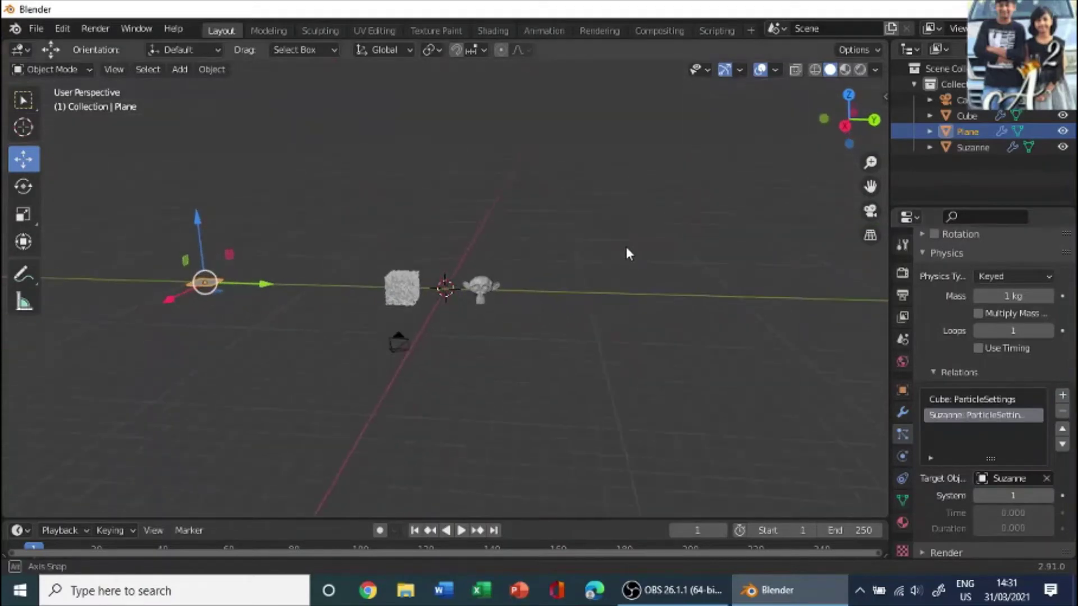
pyautogui.press('space')
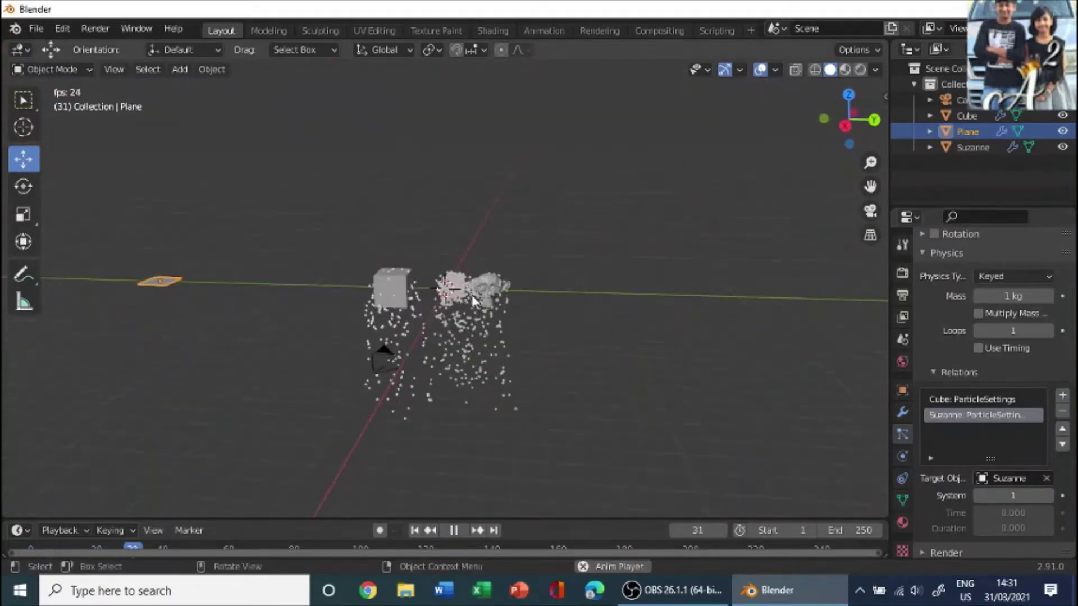
pyautogui.press('space')
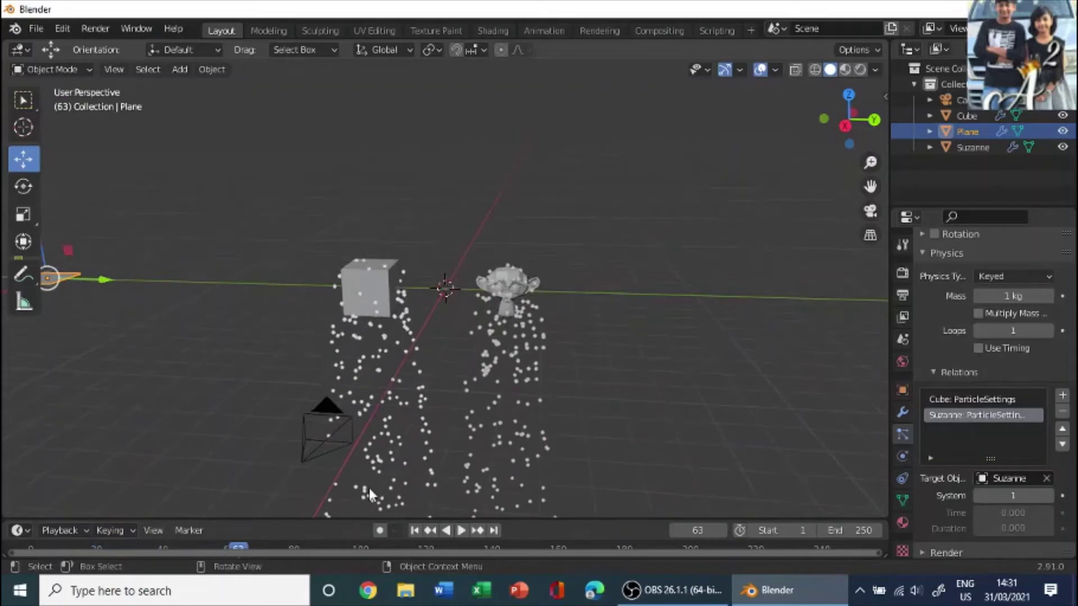
pyautogui.click(414, 531)
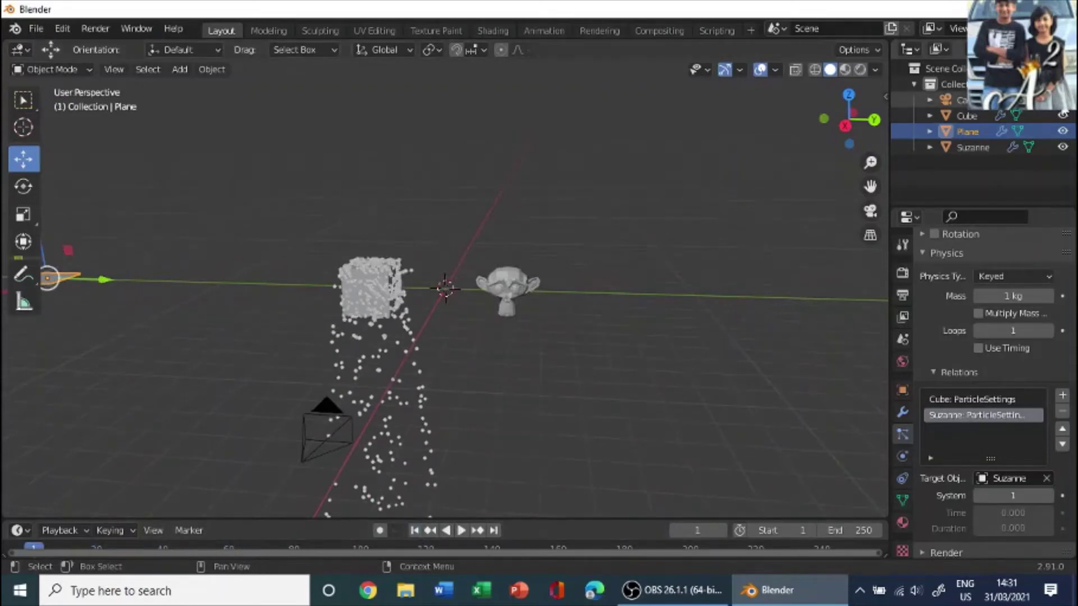
# Hide the monkey and the cube in the viewport and play the animation to watch only the plane's particles
pyautogui.click(1063, 146)
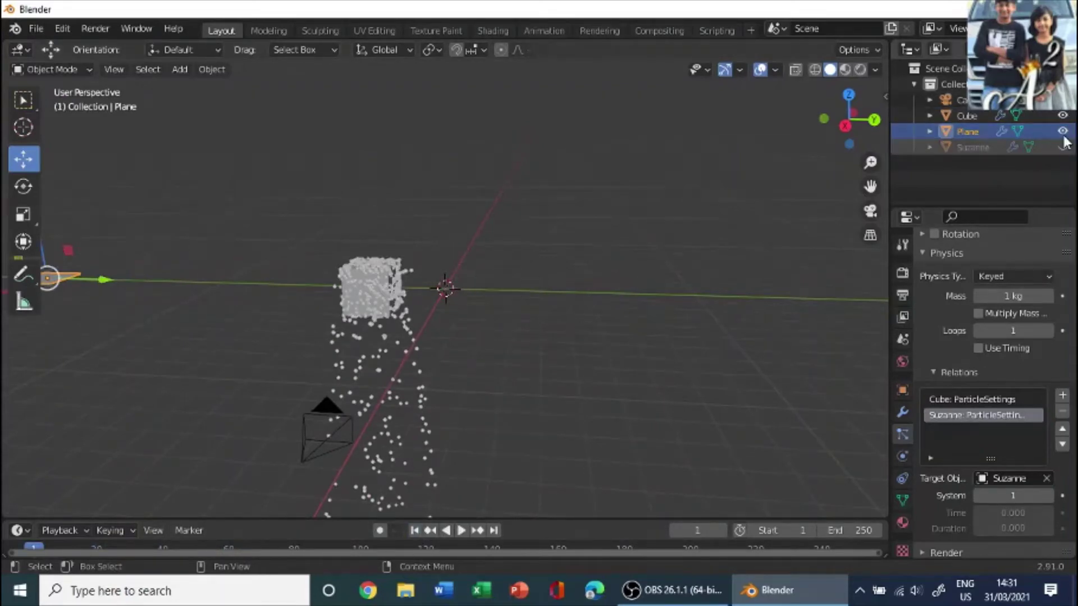
pyautogui.click(1063, 115)
pyautogui.moveTo(427, 306); pyautogui.dragTo(455, 301, button='middle')
pyautogui.press('space')
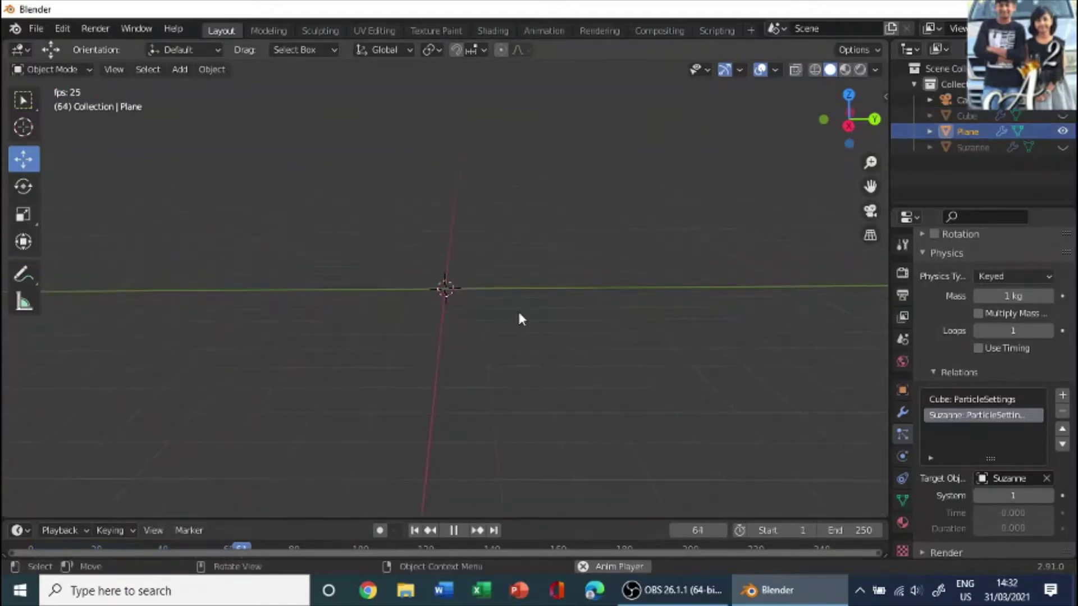
pyautogui.press('space')
# Unhide the monkey and the cube, and run the animation backwards to frame 0
pyautogui.moveTo(516, 318)
pyautogui.mouseDown(button='middle')
pyautogui.moveTo(538, 334)
pyautogui.moveTo(525, 326)
pyautogui.mouseUp(button='middle')
pyautogui.click(1062, 147)
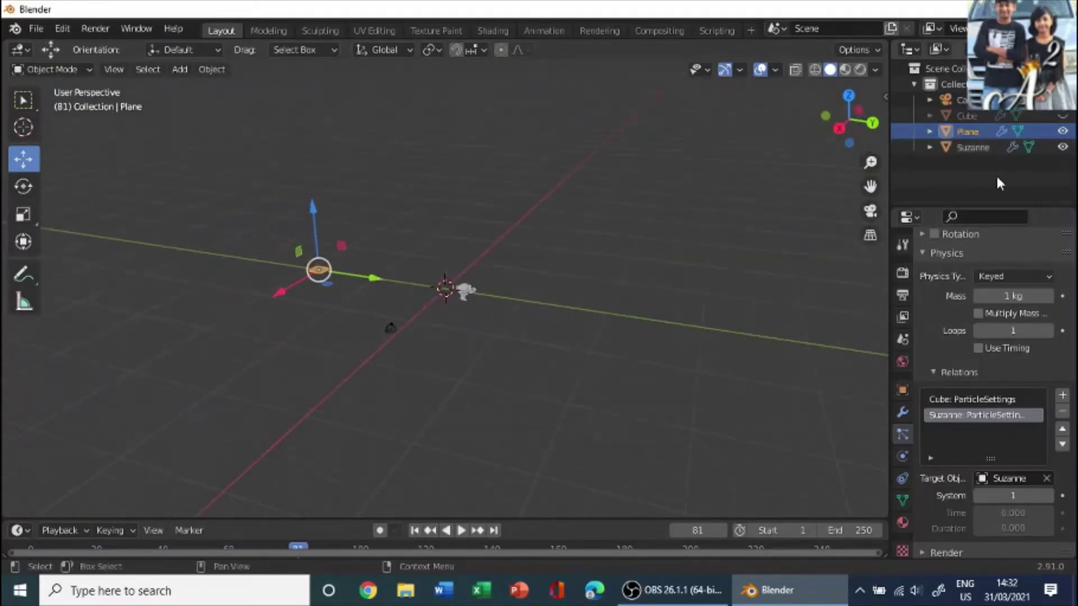
pyautogui.moveTo(654, 344); pyautogui.dragTo(558, 304, button='middle')
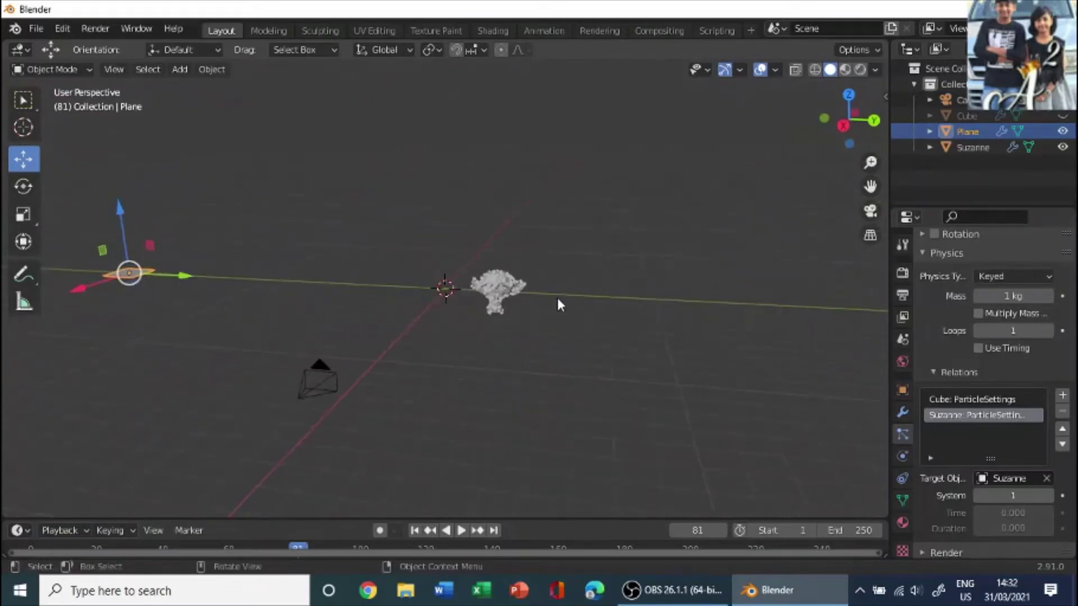
pyautogui.hotkey('shift', 'ctrl', 'space')
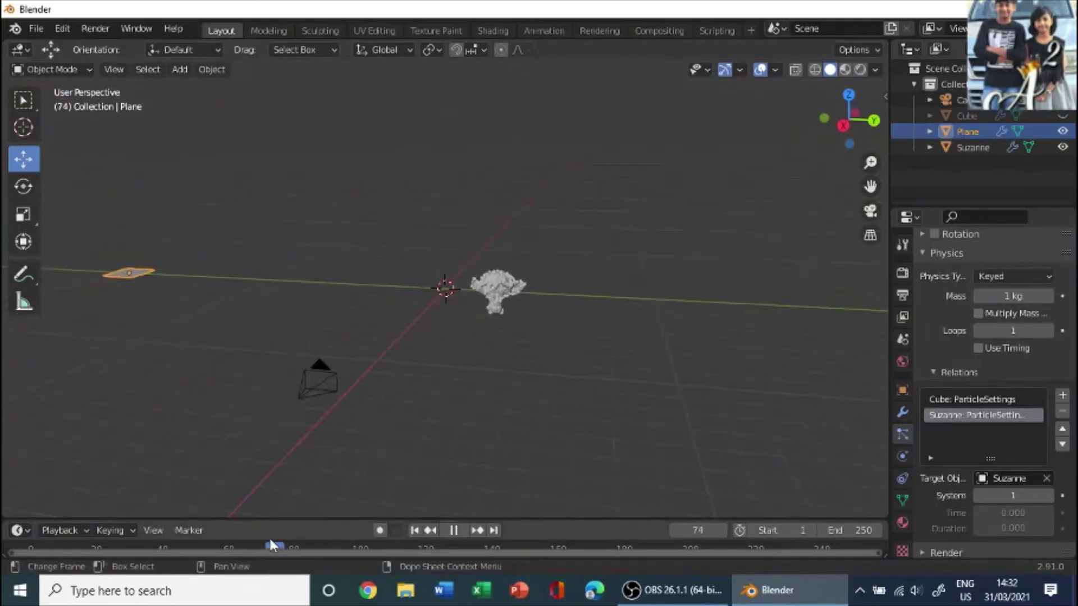
pyautogui.moveTo(156, 528); pyautogui.dragTo(29, 551)
pyautogui.press('space')
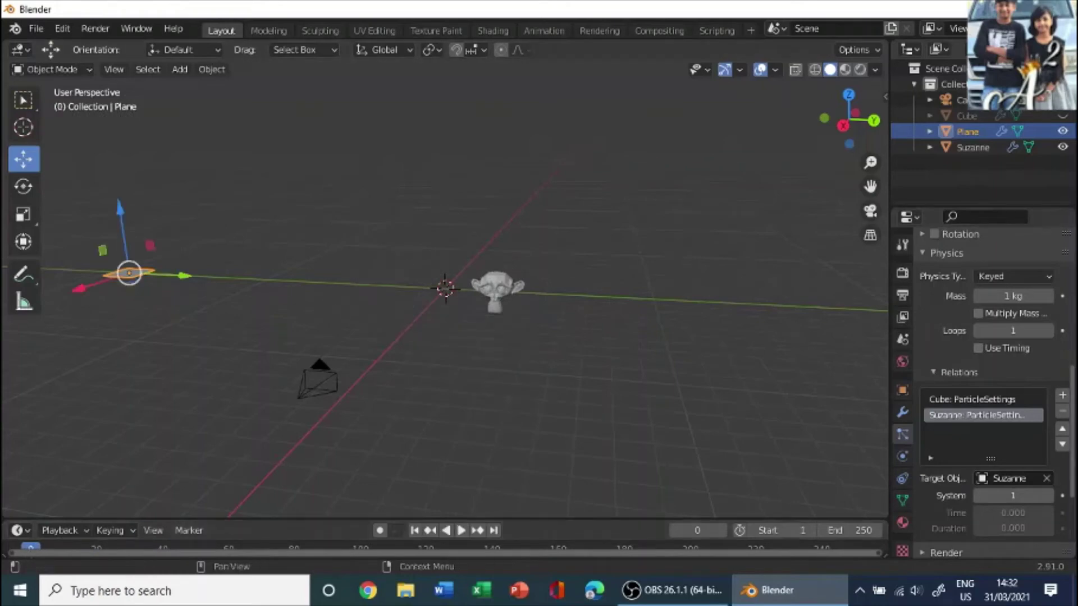
pyautogui.click(1062, 116)
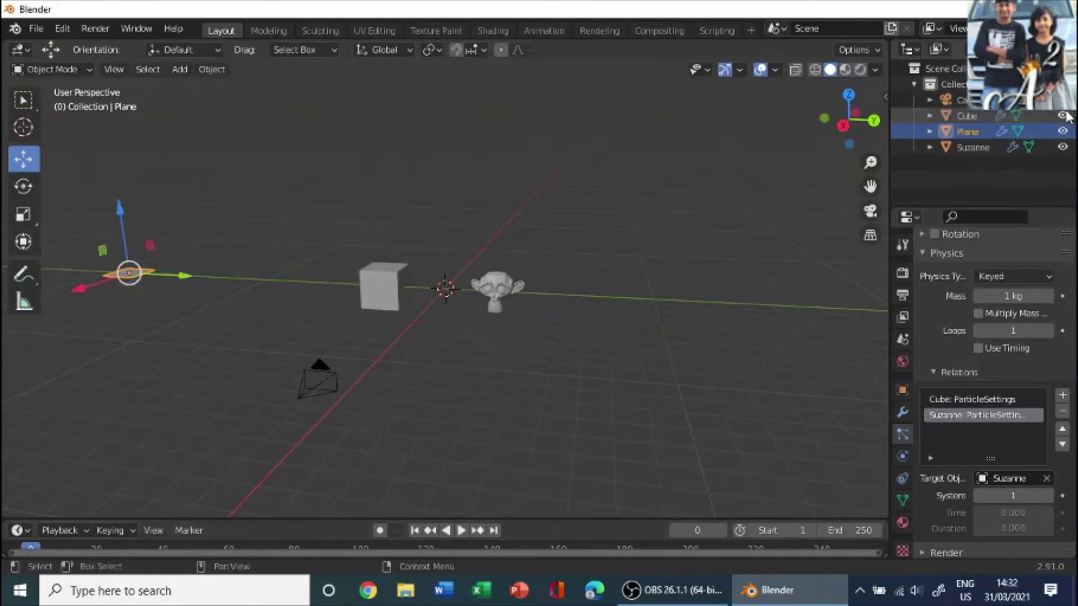
# Set the physics type of the cube's particle system to None
pyautogui.click(378, 288)
pyautogui.scroll(-3, 989, 437)
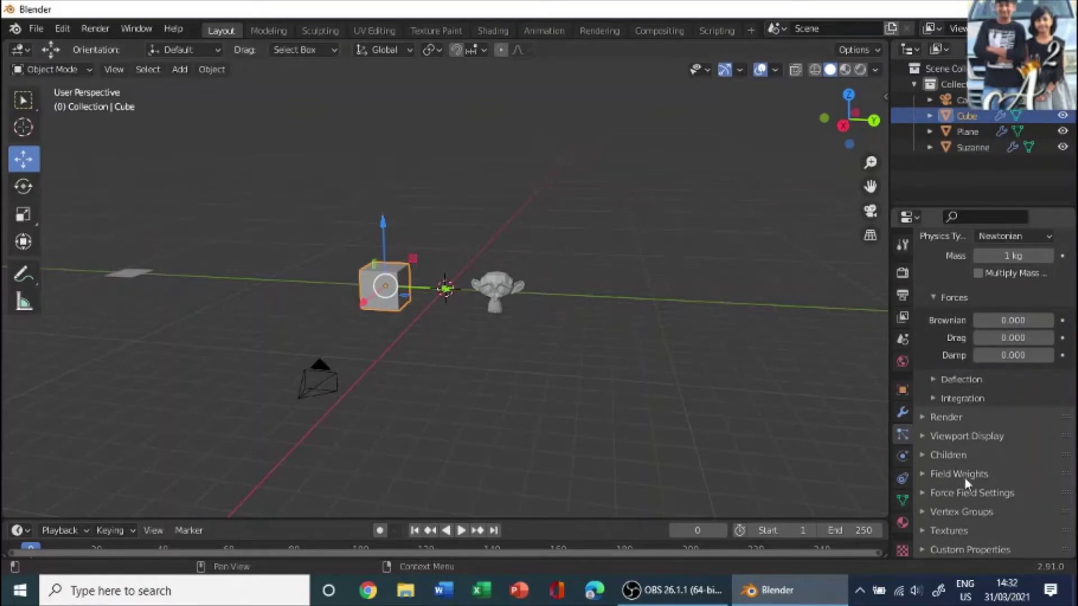
pyautogui.scroll(3, 962, 353)
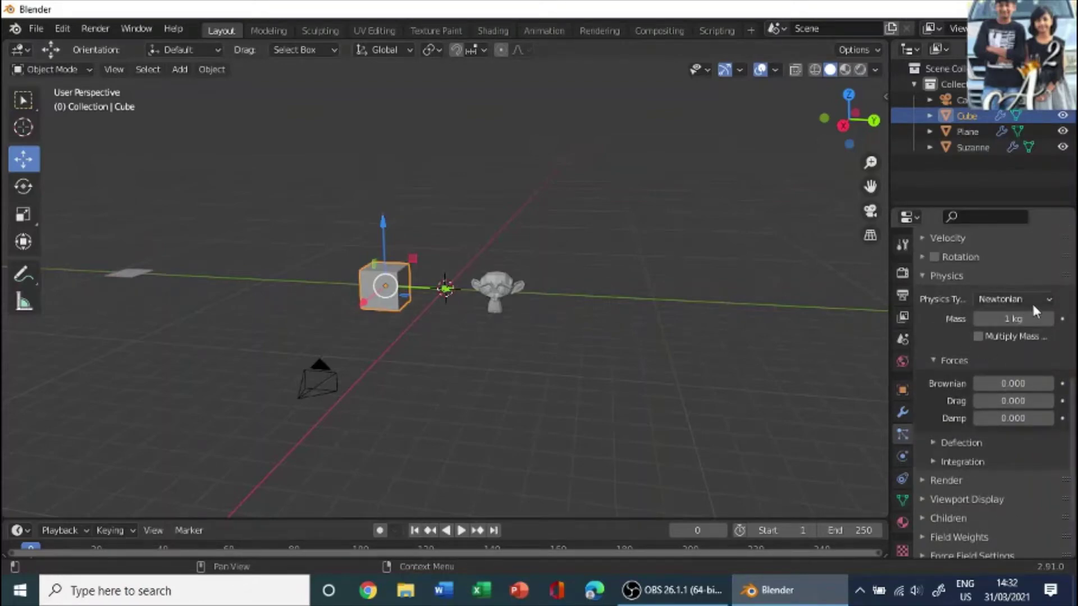
pyautogui.click(1032, 299)
pyautogui.click(1031, 314)
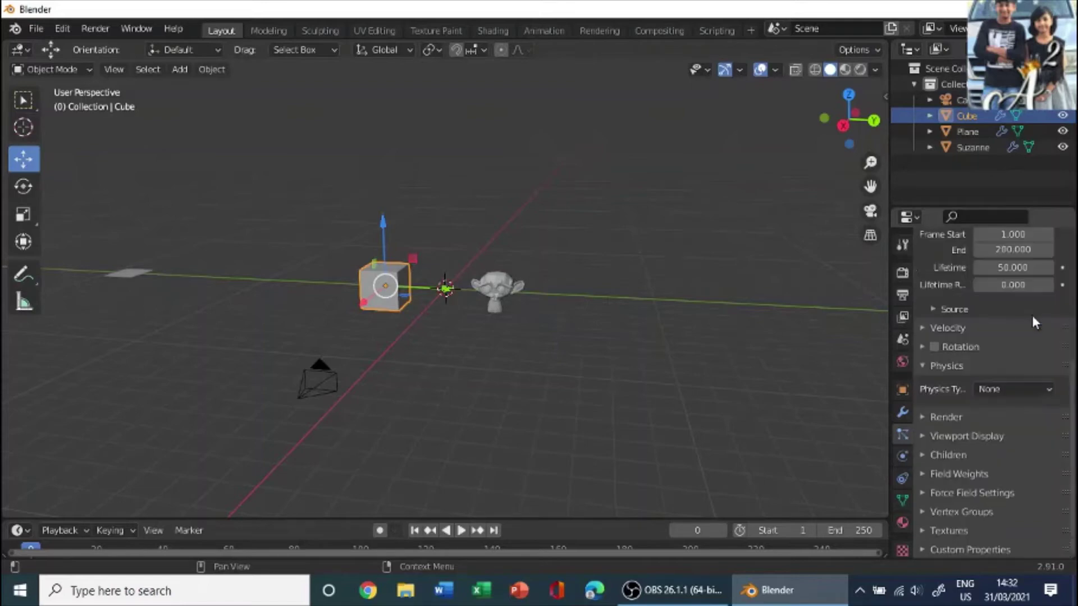
# Set the physics type of the monkey's particle system to None and play the animation to check it
pyautogui.click(494, 285)
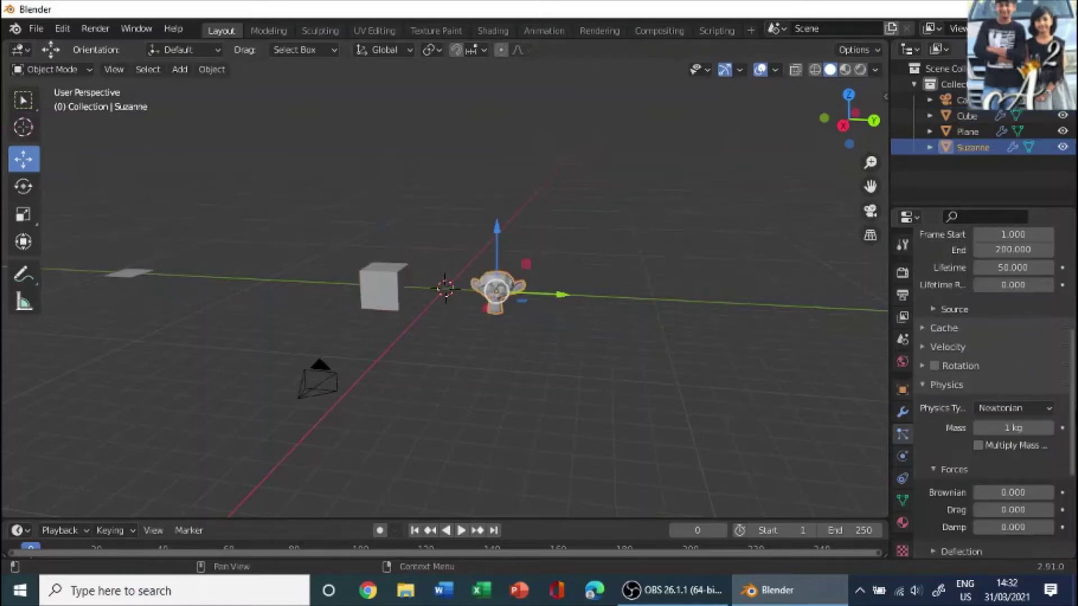
pyautogui.click(999, 406)
pyautogui.click(1009, 430)
pyautogui.press('space')
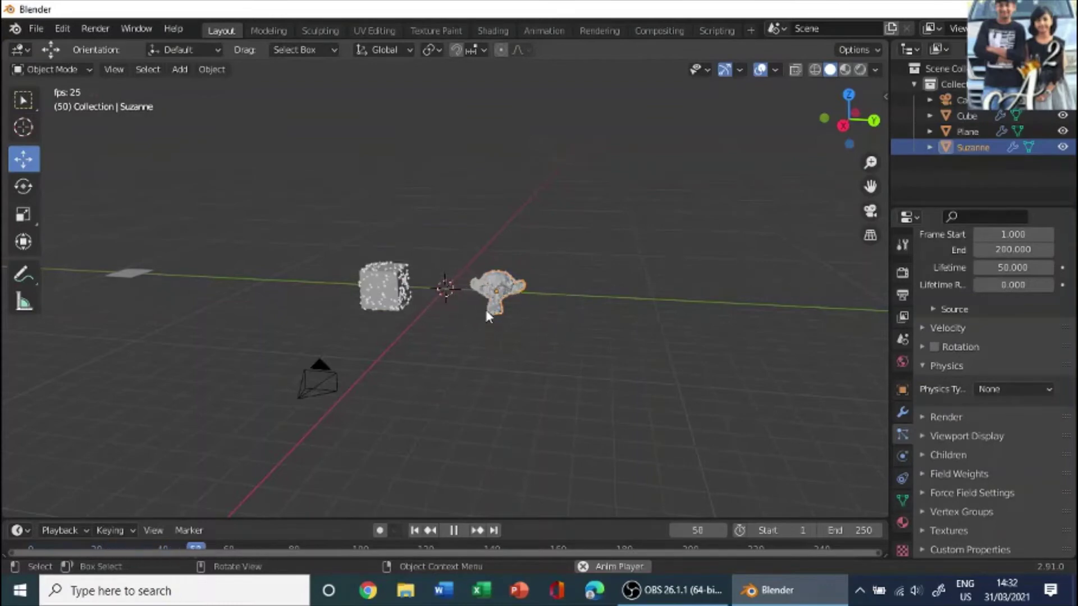
pyautogui.press('space')
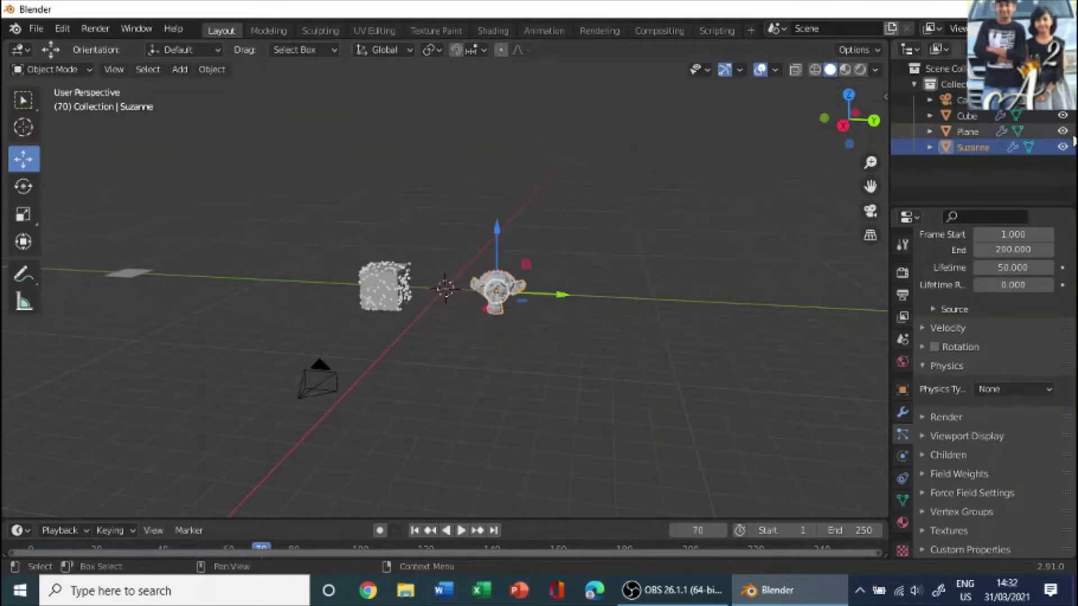
# Hide the cube and the monkey in the viewport and play the animation from the start
pyautogui.click(1062, 115)
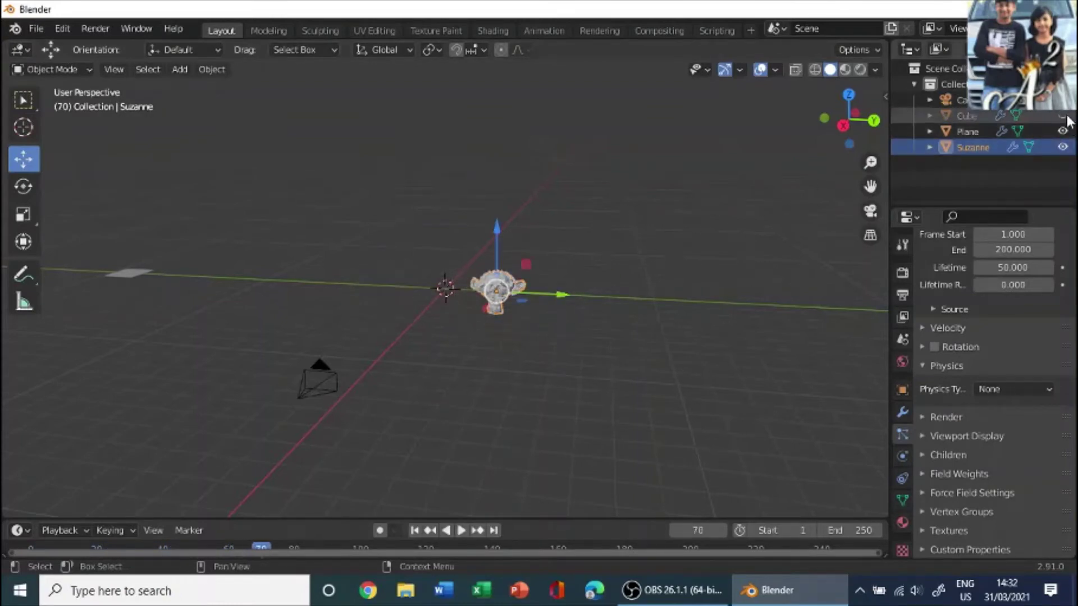
pyautogui.click(1062, 146)
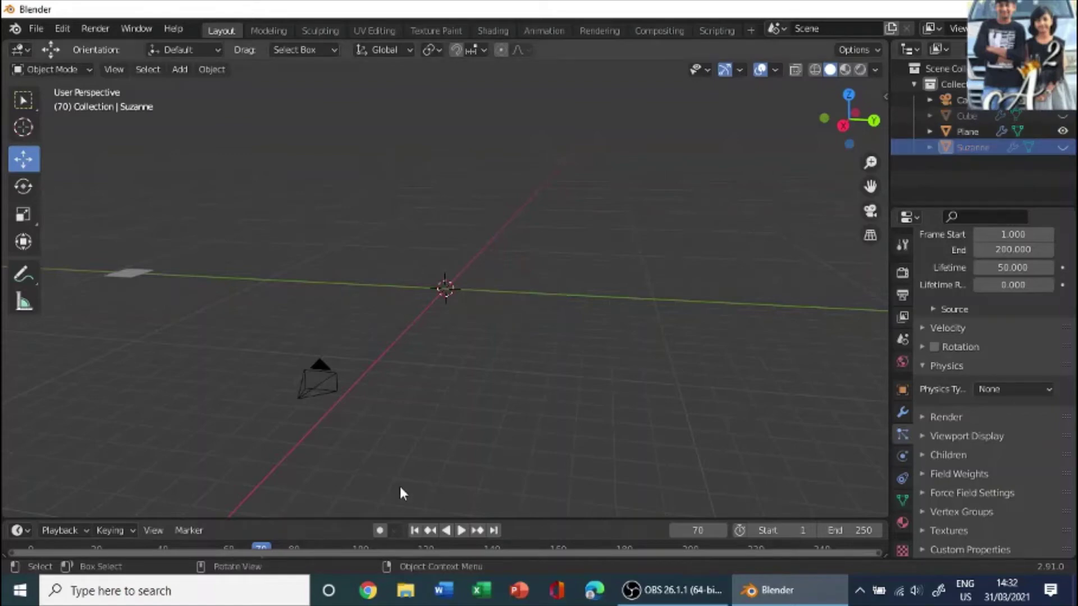
pyautogui.click(420, 531)
pyautogui.press('space')
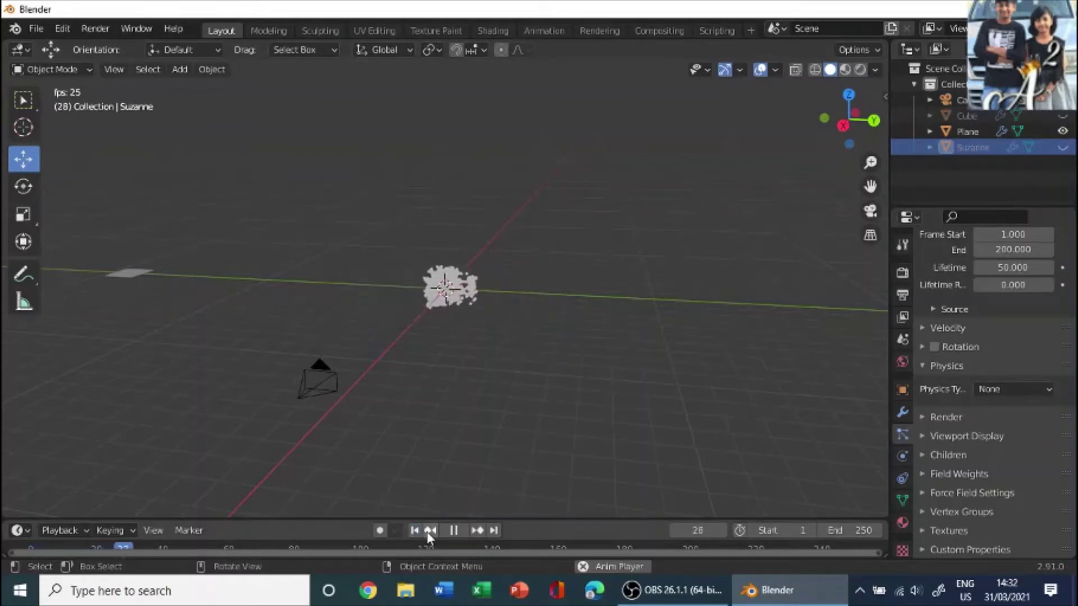
pyautogui.press('space')
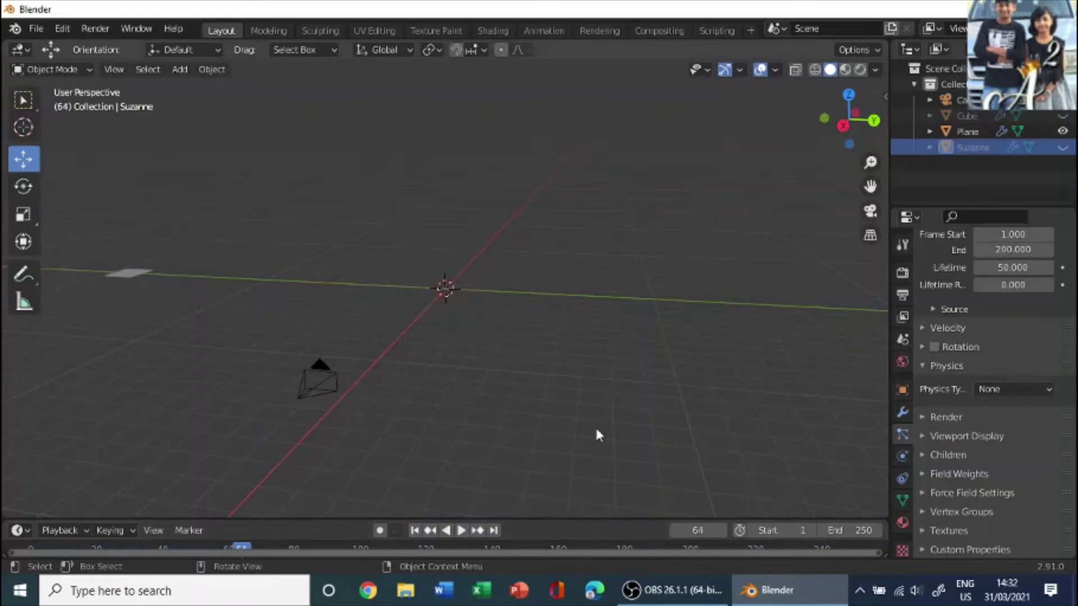
# Set the lifetime of the plane's particles to 80 and return the animation to the first frame
pyautogui.click(122, 270)
pyautogui.scroll(5, 1054, 361)
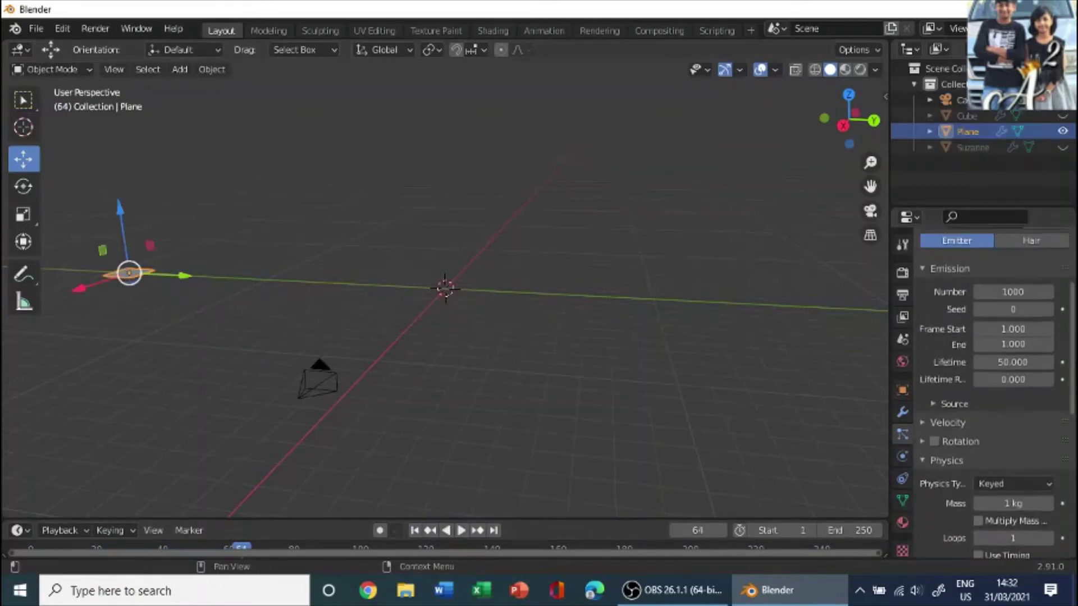
pyautogui.click(1022, 398)
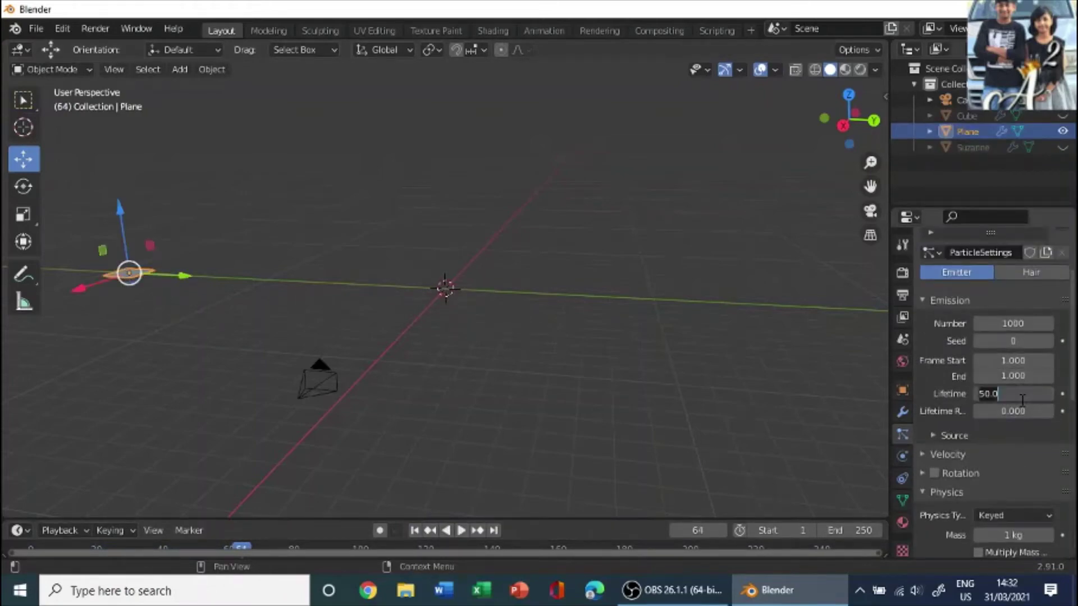
pyautogui.press('Return')
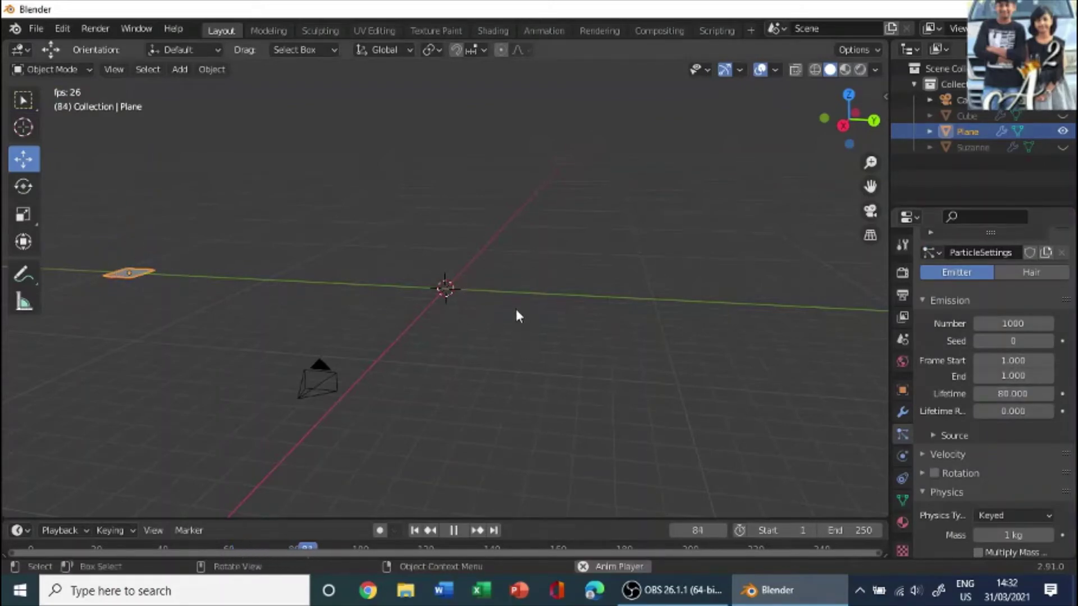
pyautogui.click(414, 530)
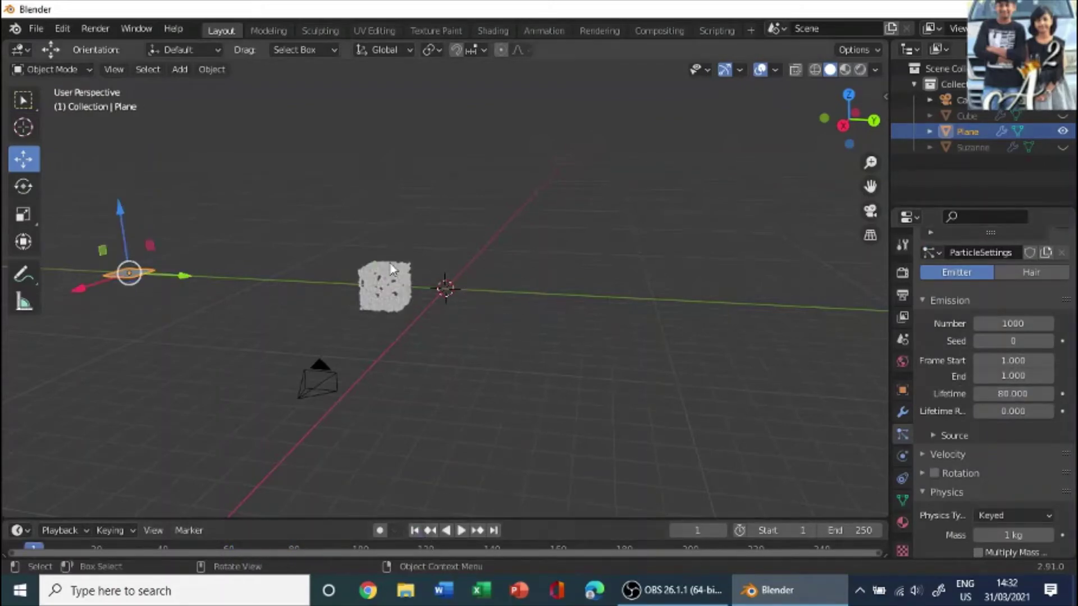
# Unhide the cube and the monkey in the viewport, and set the lifetime of the monkey's particles to 80
pyautogui.click(1062, 116)
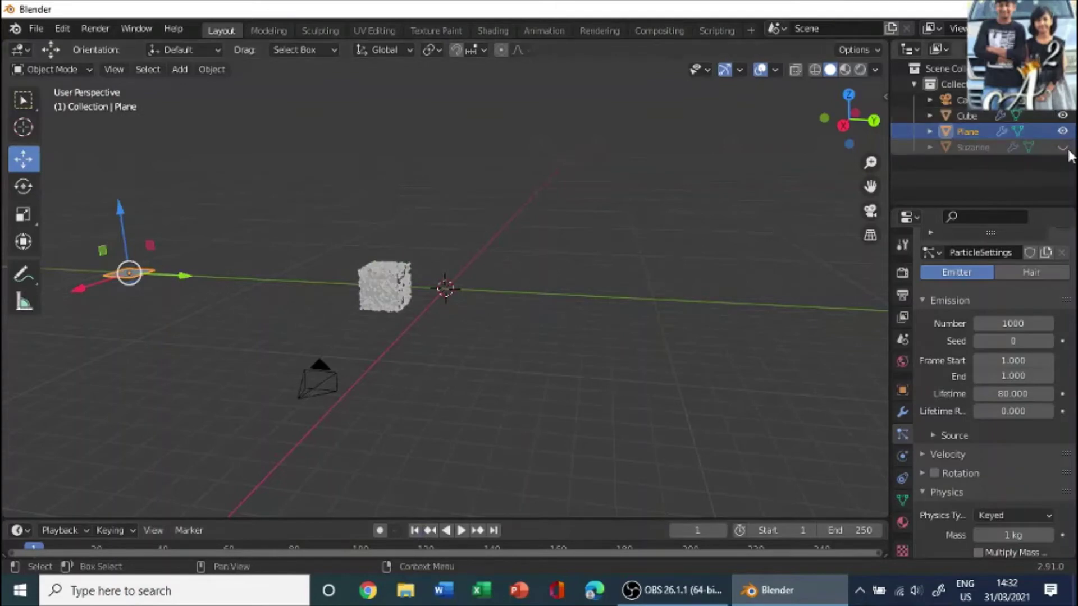
pyautogui.click(1062, 148)
pyautogui.click(526, 304)
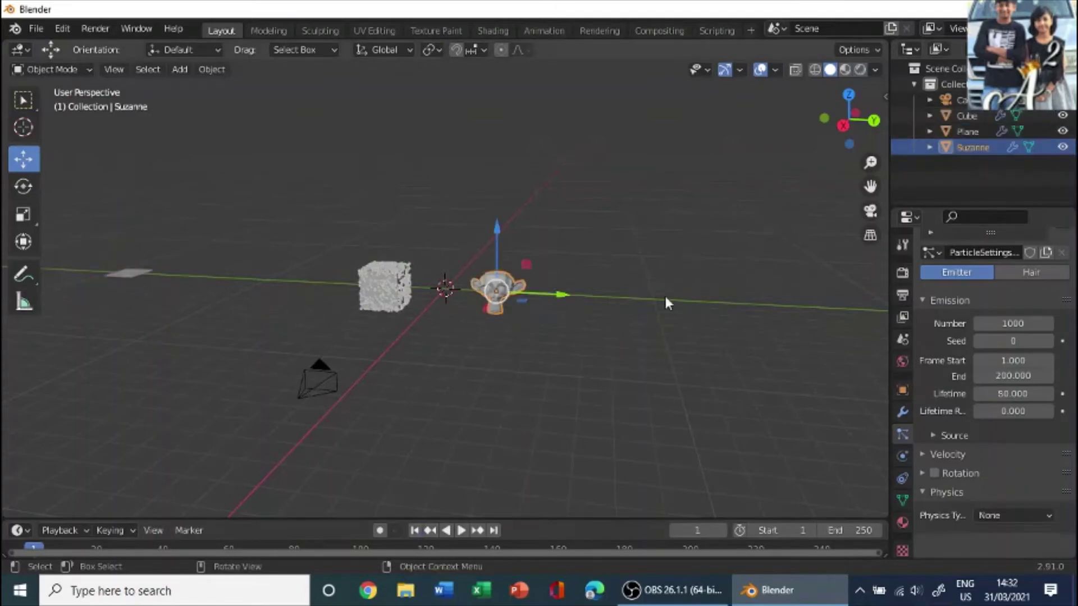
pyautogui.click(1017, 395)
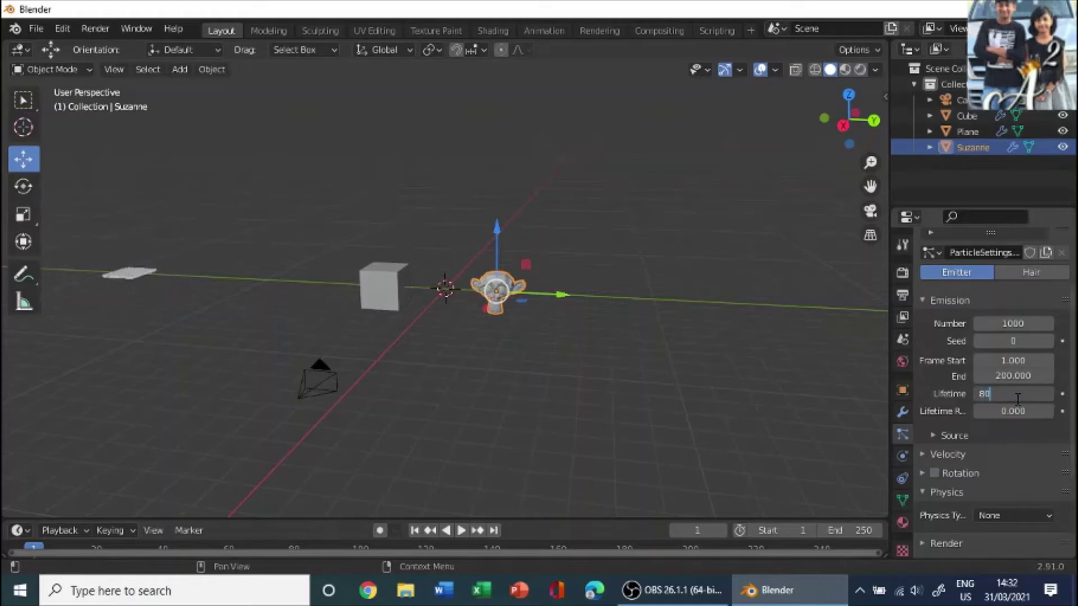
pyautogui.press('Return')
# Set the lifetime of the cube's particles to 80
pyautogui.click(405, 285)
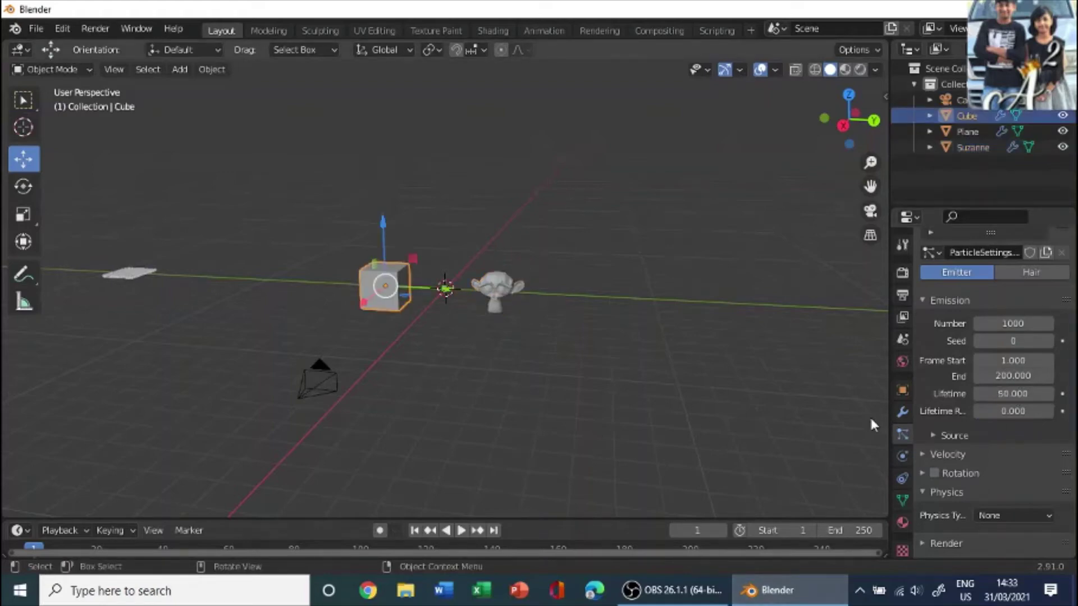
pyautogui.click(1034, 390)
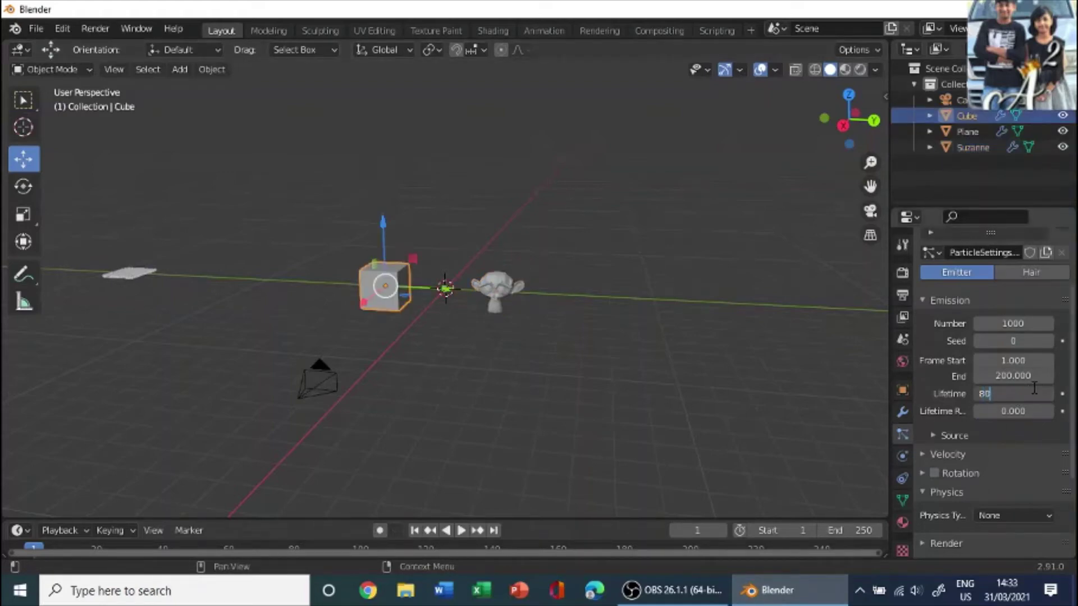
pyautogui.press('Return')
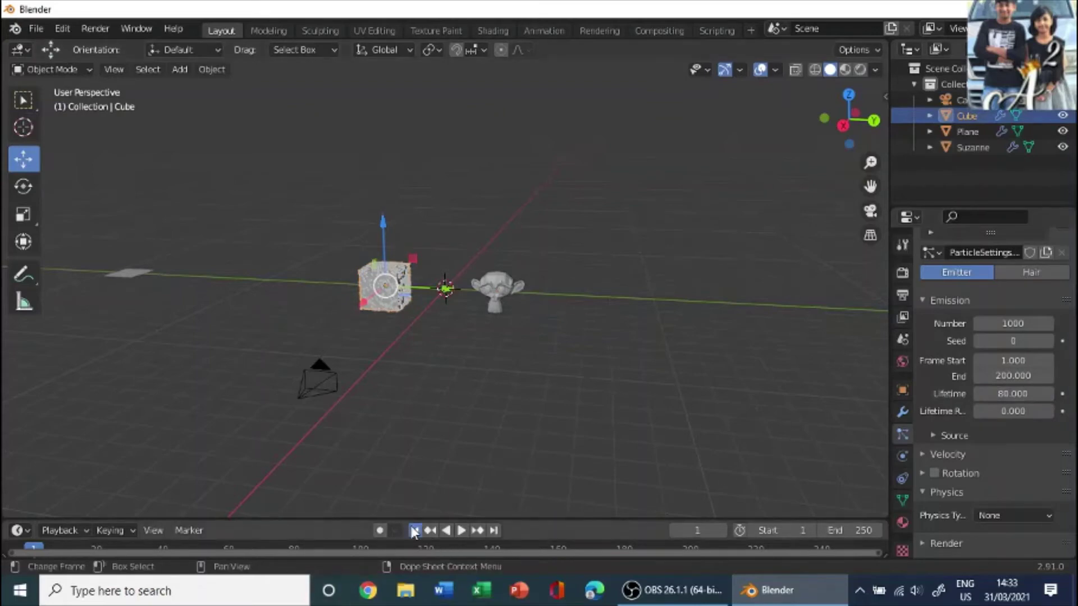
# Hide the cube and the monkey in the viewport again and play the animation
pyautogui.click(1062, 115)
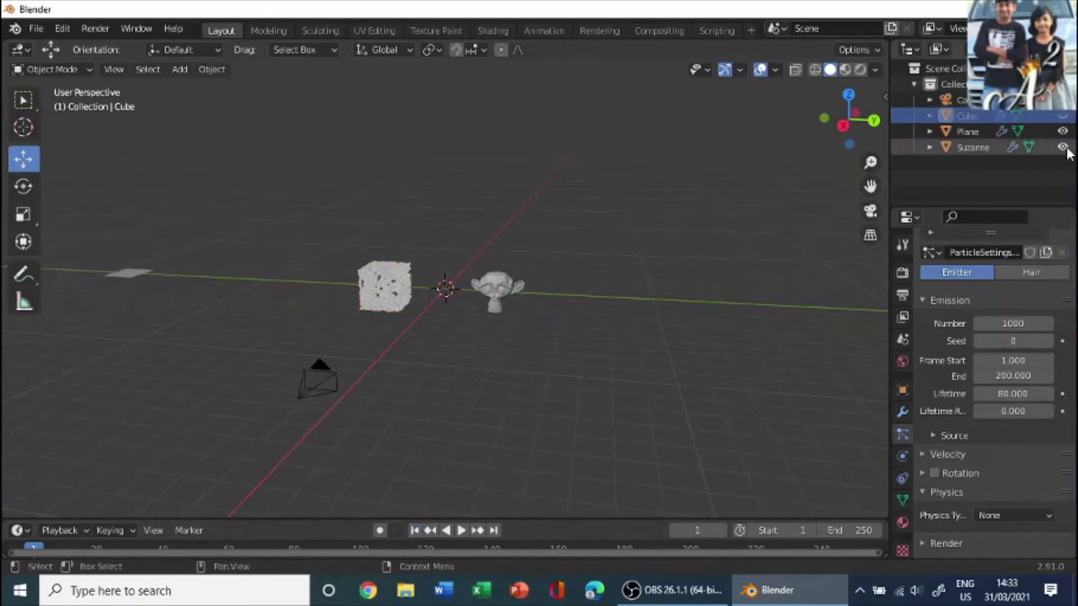
pyautogui.click(1062, 147)
pyautogui.press('space')
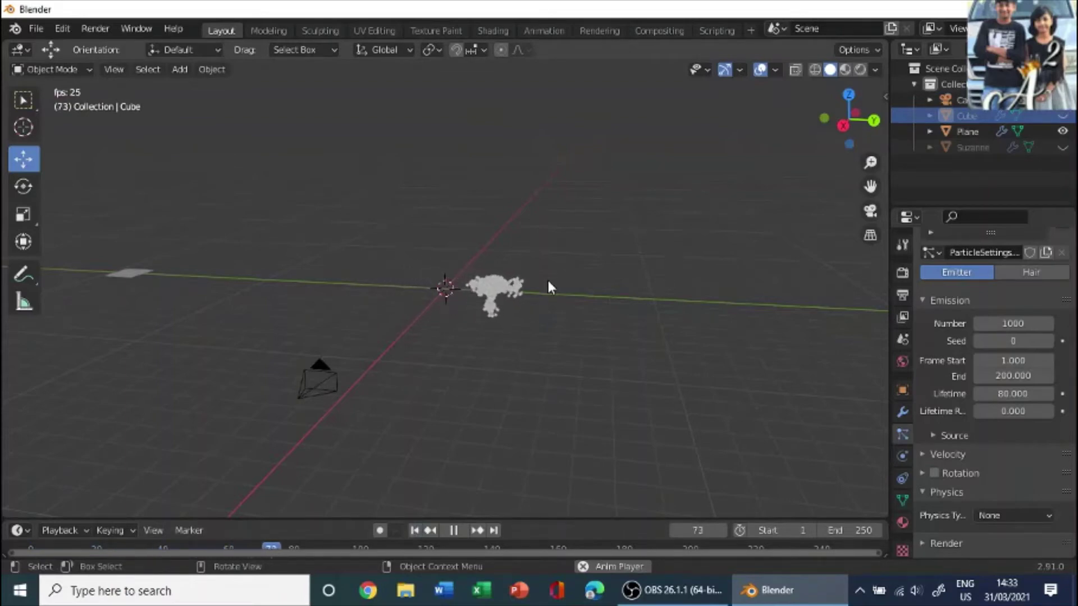
pyautogui.moveTo(546, 278); pyautogui.dragTo(432, 476, button='middle')
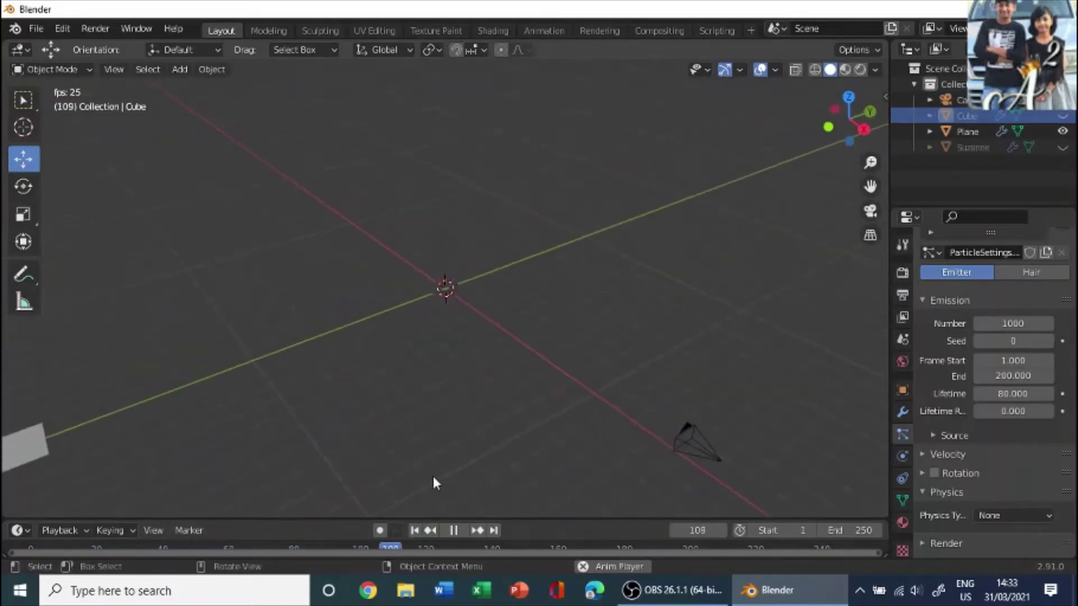
# Replay the animation from the first frame and stop it at frame 29, with the viewport in rendered shading
pyautogui.click(414, 531)
pyautogui.moveTo(577, 373); pyautogui.dragTo(530, 342, button='middle')
pyautogui.press('space')
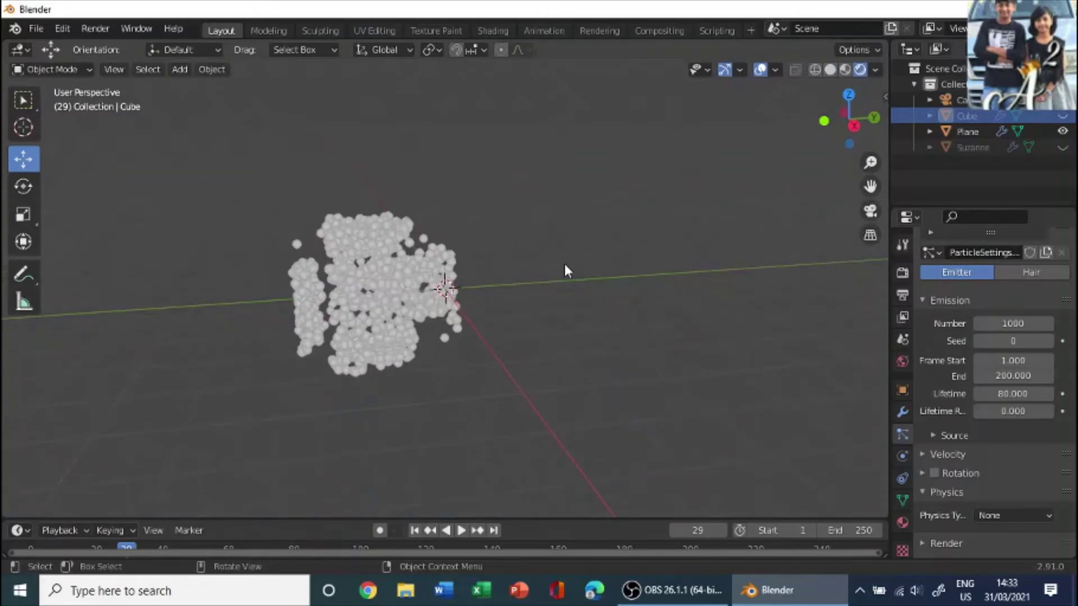
# Add a cube mesh and move it along the negative Y axis, close to the emitter plane
pyautogui.moveTo(565, 265)
pyautogui.mouseDown(button='middle')
pyautogui.moveTo(596, 261)
pyautogui.moveTo(420, 260)
pyautogui.moveTo(456, 319)
pyautogui.moveTo(473, 325)
pyautogui.moveTo(533, 299)
pyautogui.moveTo(503, 319)
pyautogui.mouseUp(button='middle')
pyautogui.scroll(-3, 419, 268)
pyautogui.scroll(-2, 446, 320)
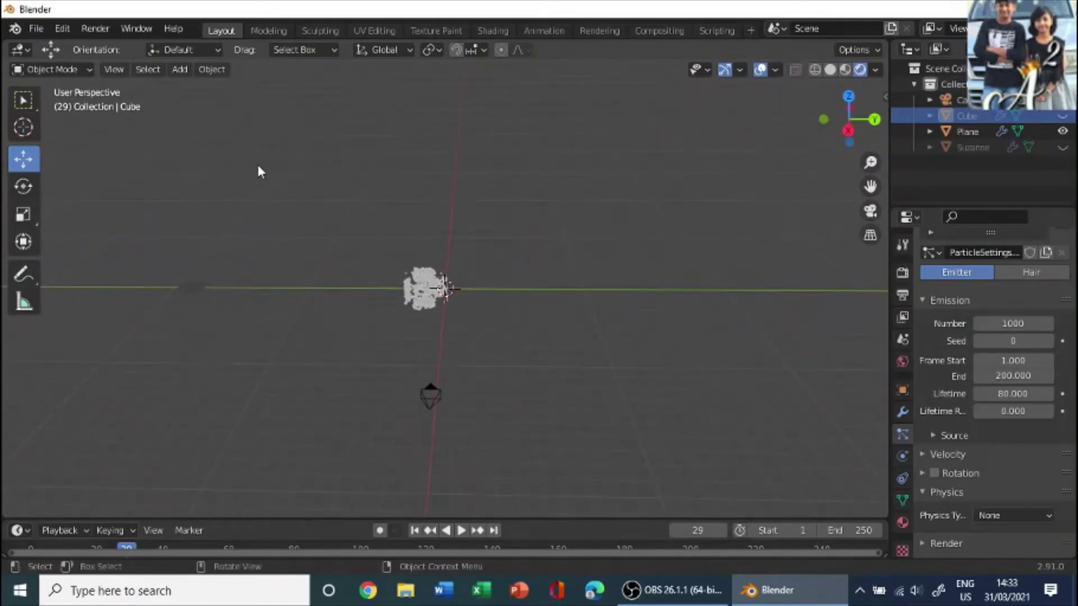
pyautogui.click(183, 68)
pyautogui.moveTo(224, 88)
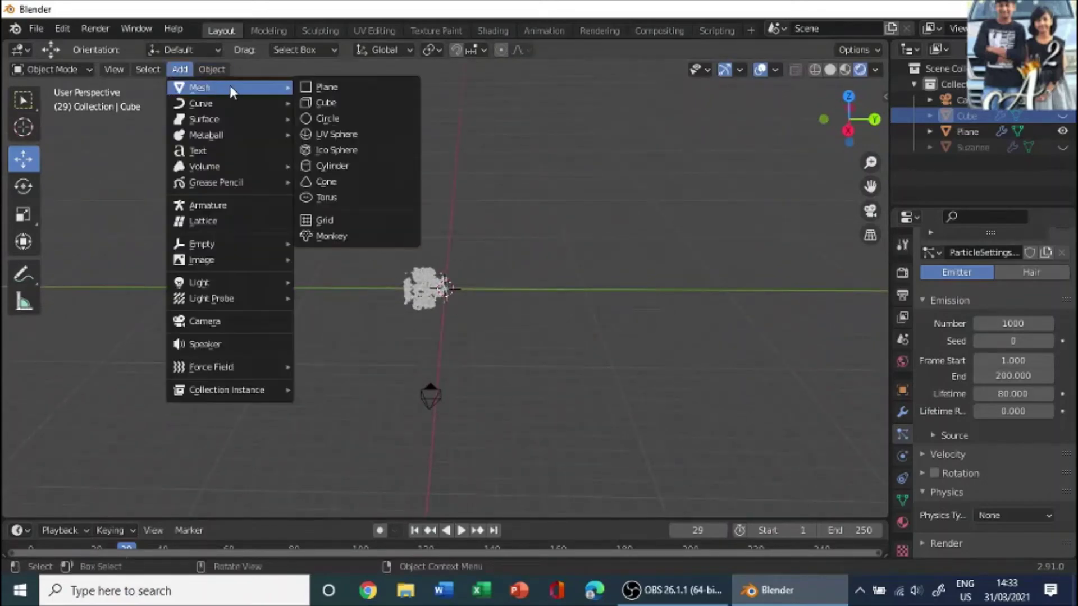
pyautogui.click(357, 104)
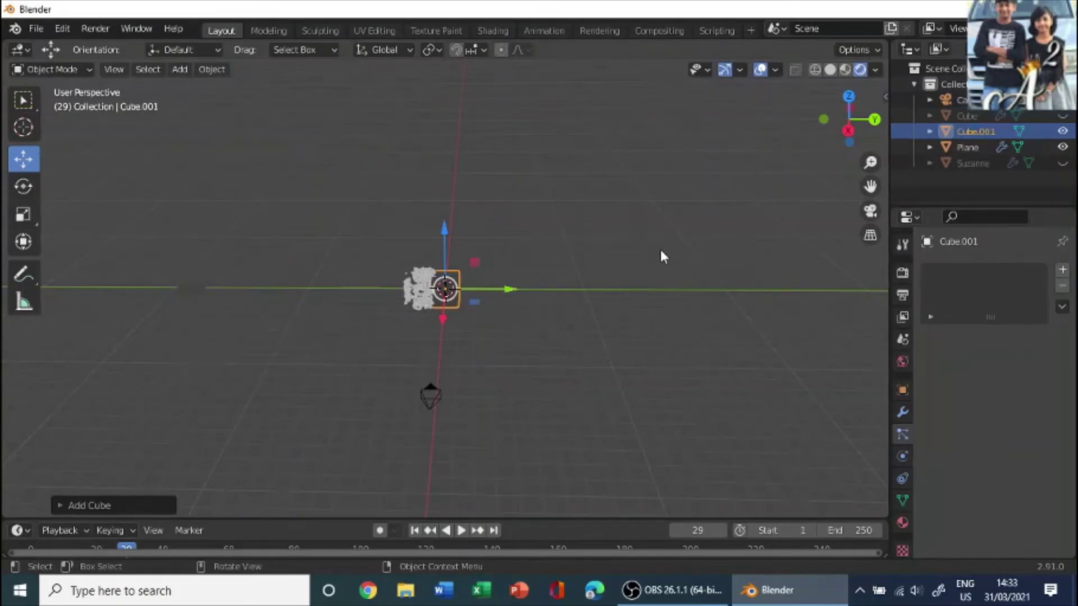
pyautogui.moveTo(508, 289); pyautogui.dragTo(330, 292)
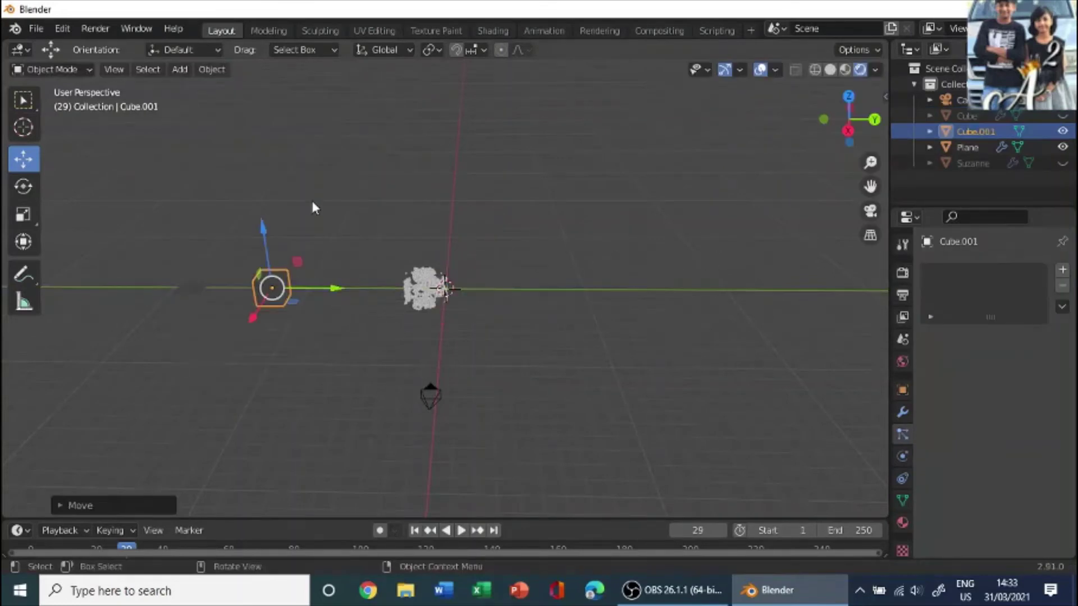
# Add a UV sphere and move it along the Y axis to between the new cube and the particles
pyautogui.click(180, 69)
pyautogui.moveTo(270, 84)
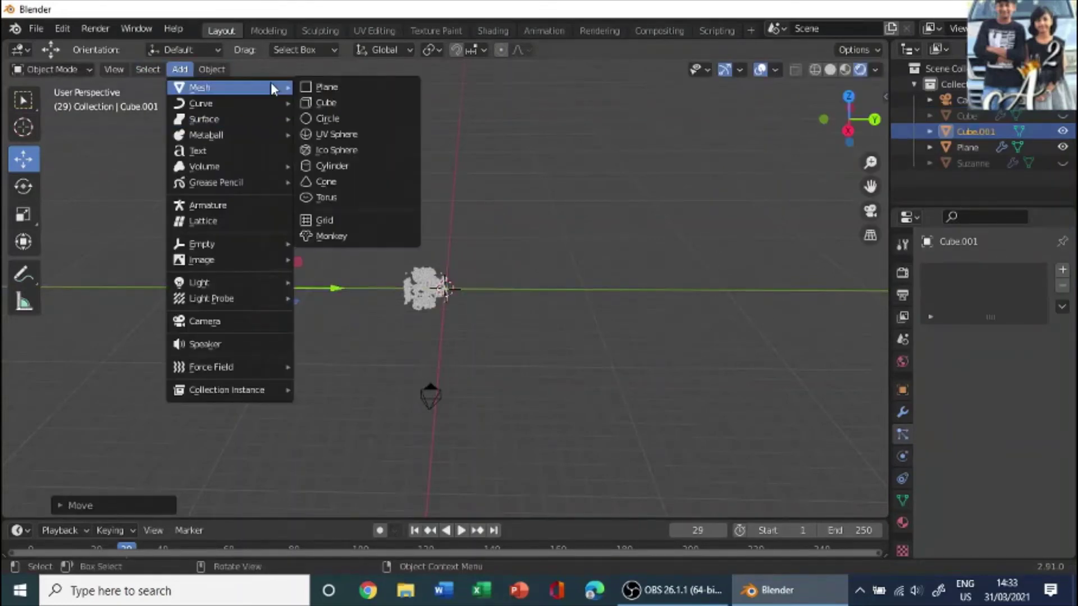
pyautogui.click(375, 136)
pyautogui.moveTo(501, 291); pyautogui.dragTo(393, 281)
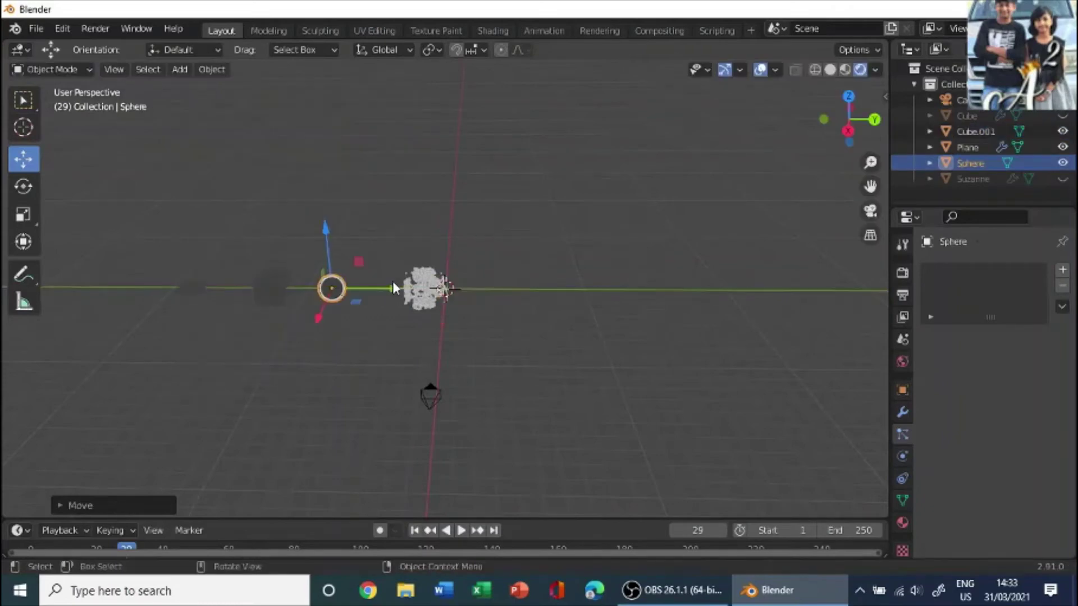
# Create a new material for the sphere and set its surface shader to Emission
pyautogui.moveTo(392, 281)
pyautogui.mouseDown(button='middle')
pyautogui.moveTo(440, 321)
pyautogui.moveTo(404, 312)
pyautogui.moveTo(372, 278)
pyautogui.mouseUp(button='middle')
pyautogui.scroll(-3, 372, 282)
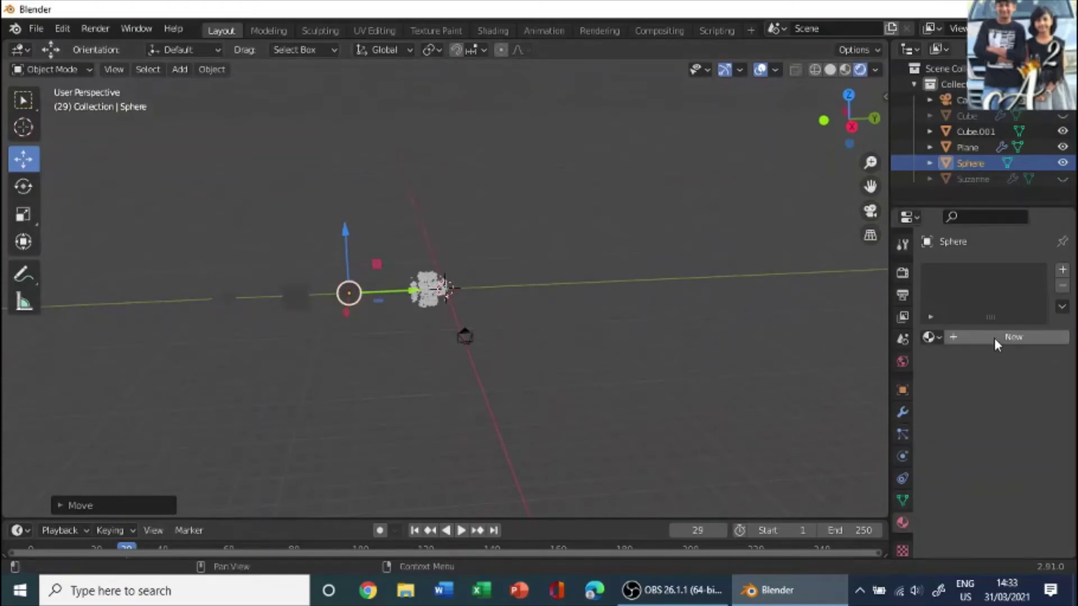
pyautogui.click(993, 339)
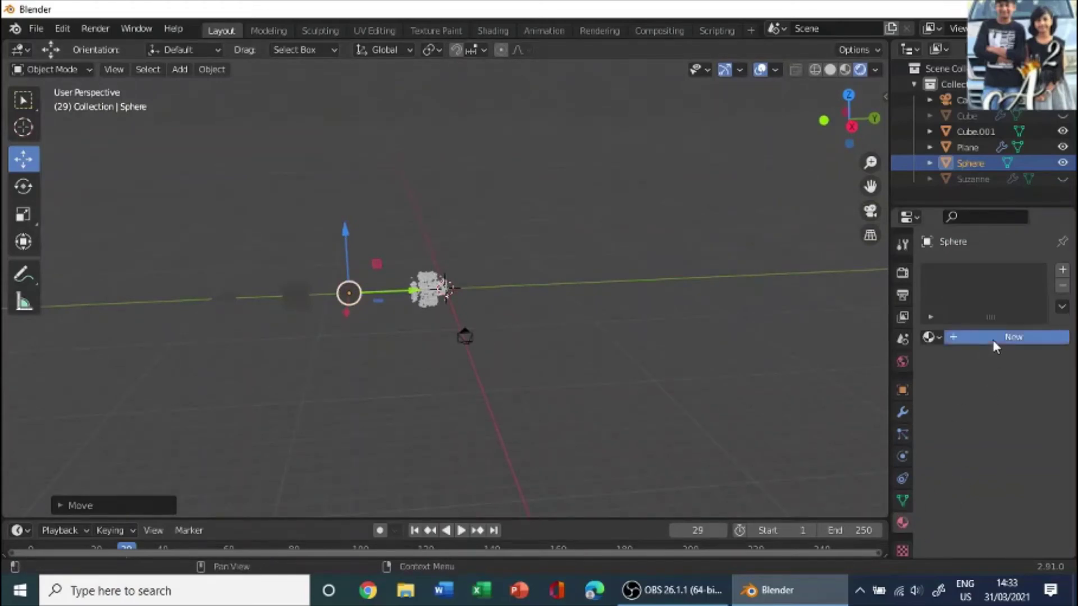
pyautogui.click(1002, 432)
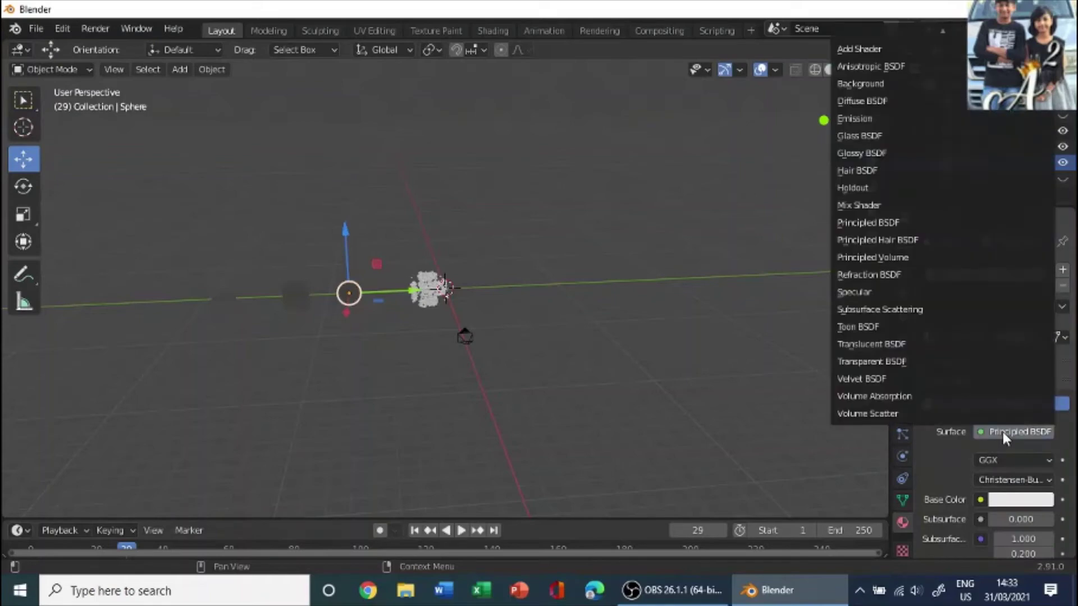
pyautogui.click(900, 118)
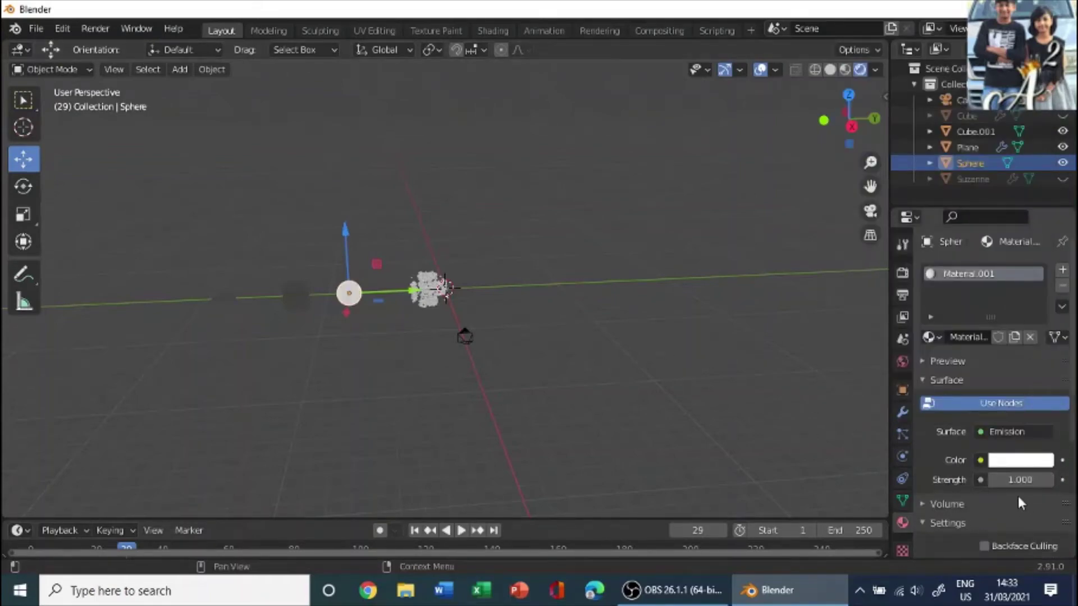
# Enable Ambient Occlusion and Bloom in the Eevee render settings
pyautogui.click(902, 272)
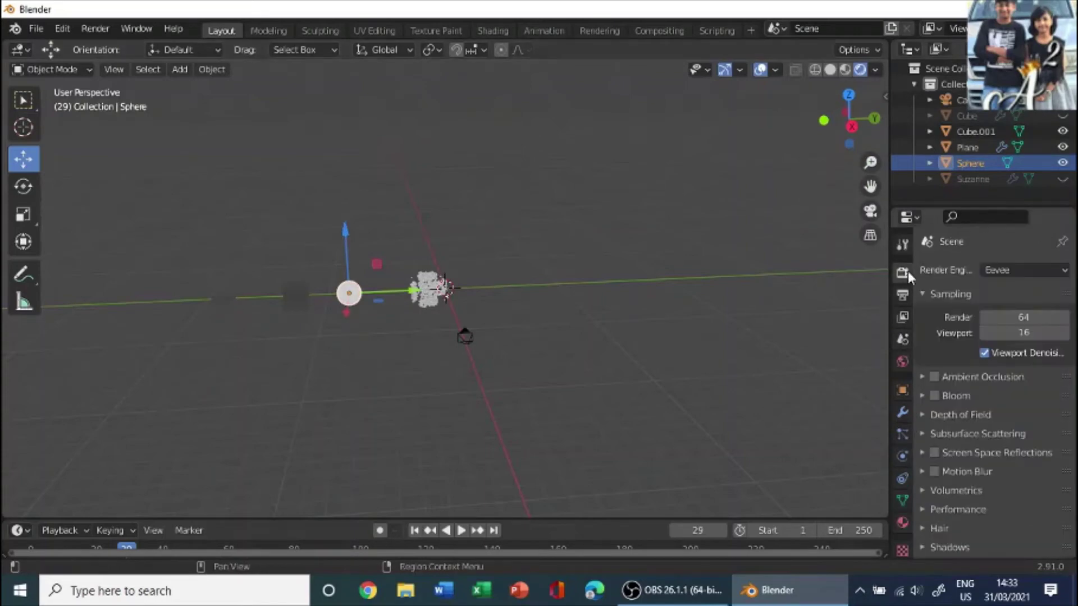
pyautogui.click(927, 394)
pyautogui.click(934, 396)
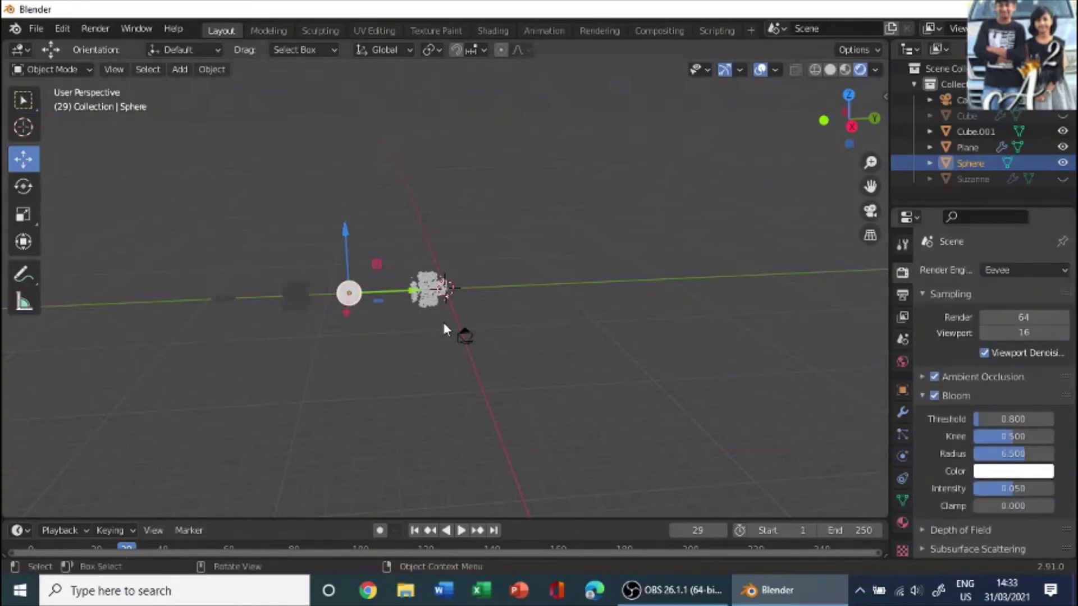
# Set the world background color to black
pyautogui.scroll(4, 445, 324)
pyautogui.moveTo(345, 292); pyautogui.dragTo(326, 279, button='middle')
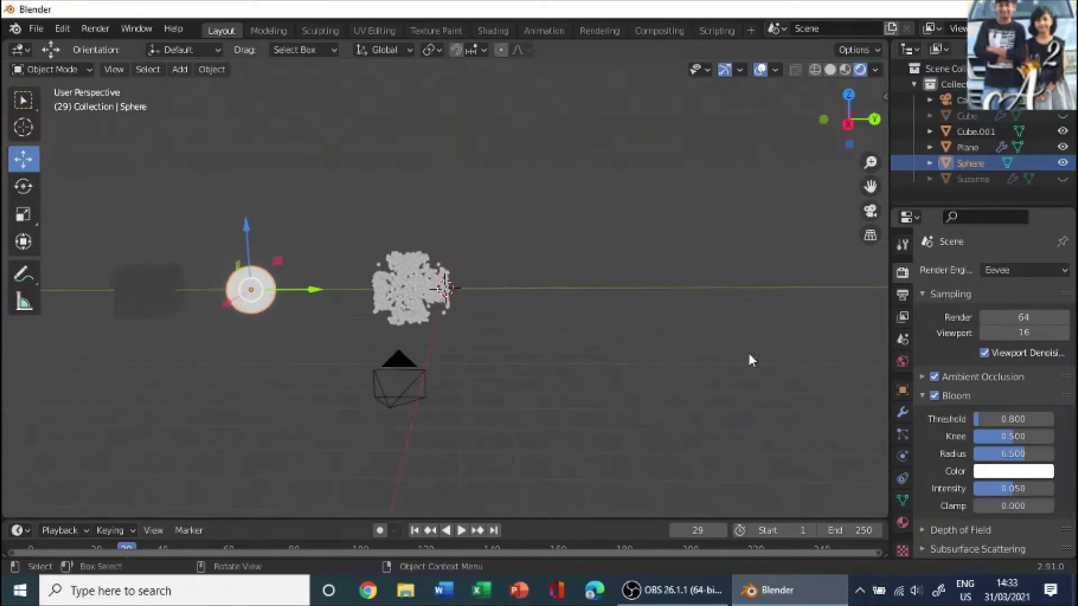
pyautogui.click(902, 362)
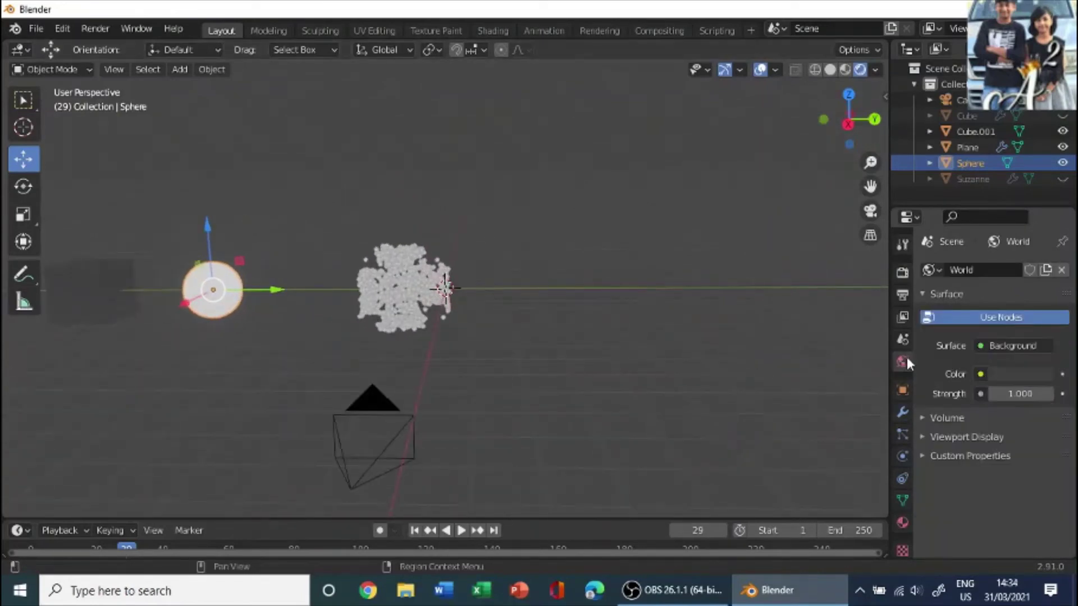
pyautogui.click(1033, 375)
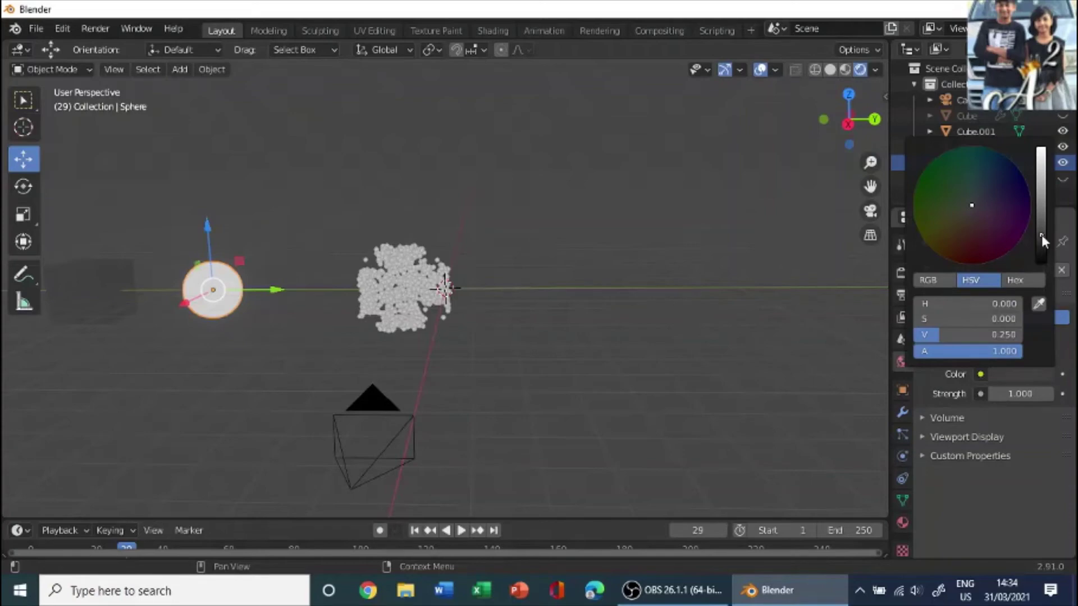
pyautogui.moveTo(1042, 235); pyautogui.dragTo(1042, 262)
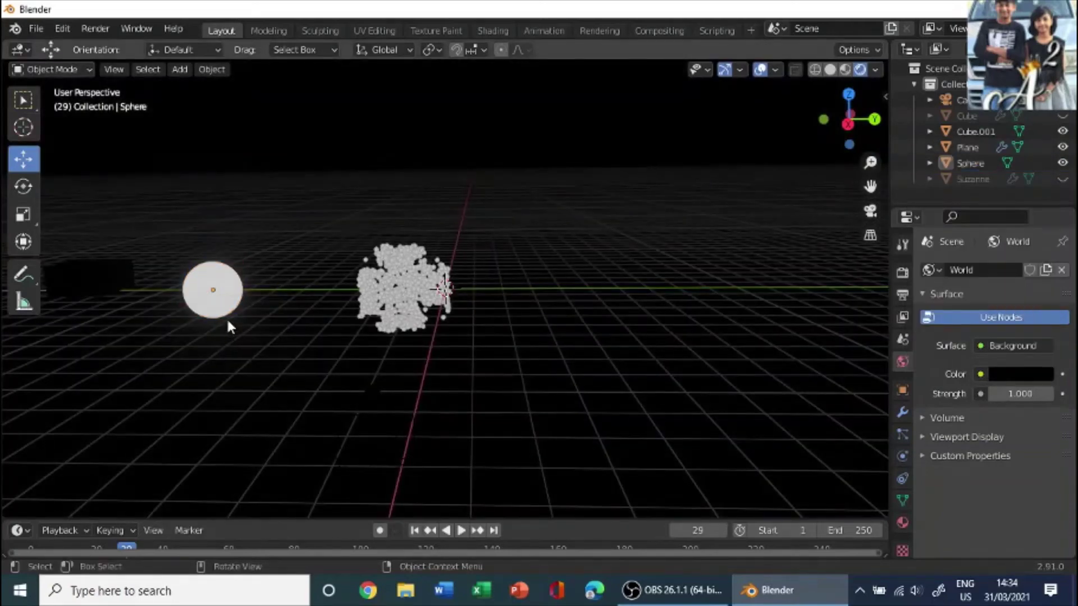
# Strengthen the sphere's glow by setting Bloom threshold to 0, knee 1, radius 10, intensity 0.1 and clamp 1000
pyautogui.moveTo(228, 320)
pyautogui.mouseDown(button='middle')
pyautogui.moveTo(219, 337)
pyautogui.moveTo(236, 306)
pyautogui.mouseUp(button='middle')
pyautogui.click(196, 332)
pyautogui.scroll(-1, 261, 326)
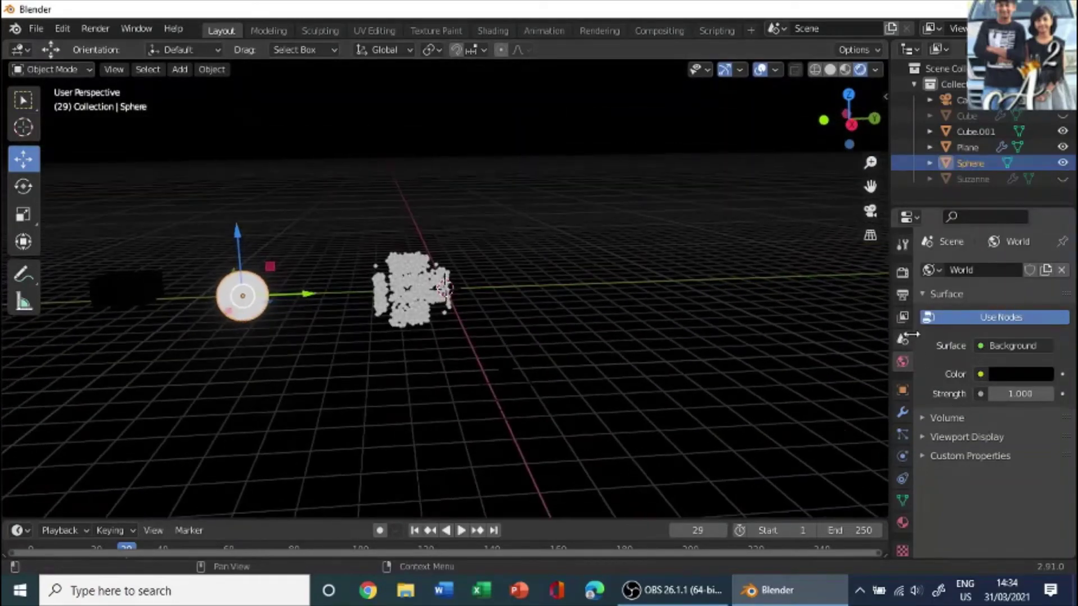
pyautogui.click(901, 273)
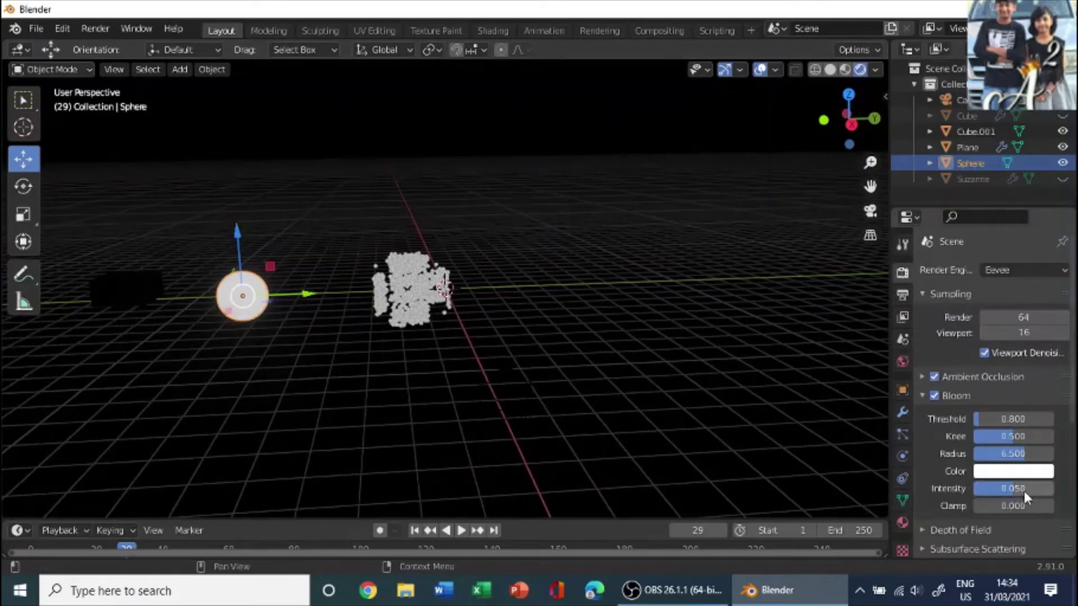
pyautogui.moveTo(990, 505); pyautogui.dragTo(1012, 490)
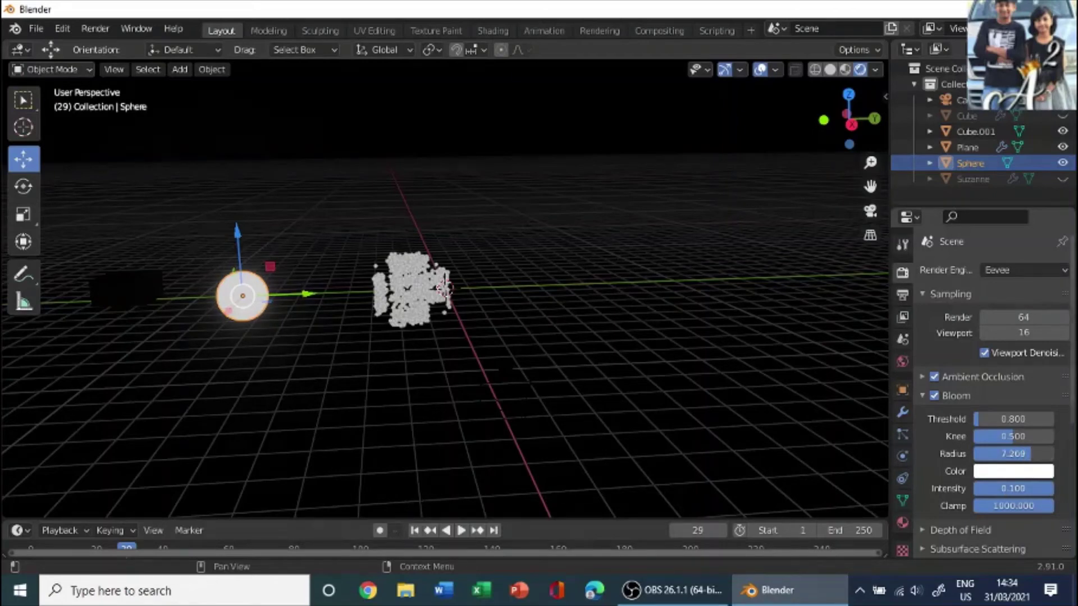
pyautogui.moveTo(1032, 438); pyautogui.dragTo(1008, 421)
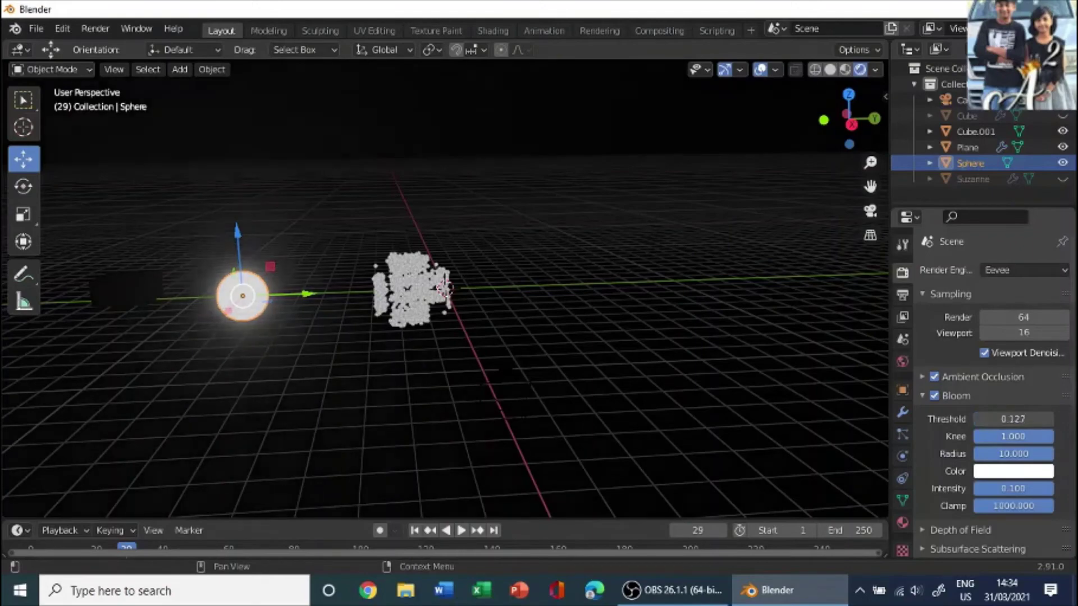
pyautogui.click(663, 295)
# Create a new material for the newly added cube and set its surface shader to Emission
pyautogui.moveTo(662, 295); pyautogui.dragTo(769, 423, button='middle')
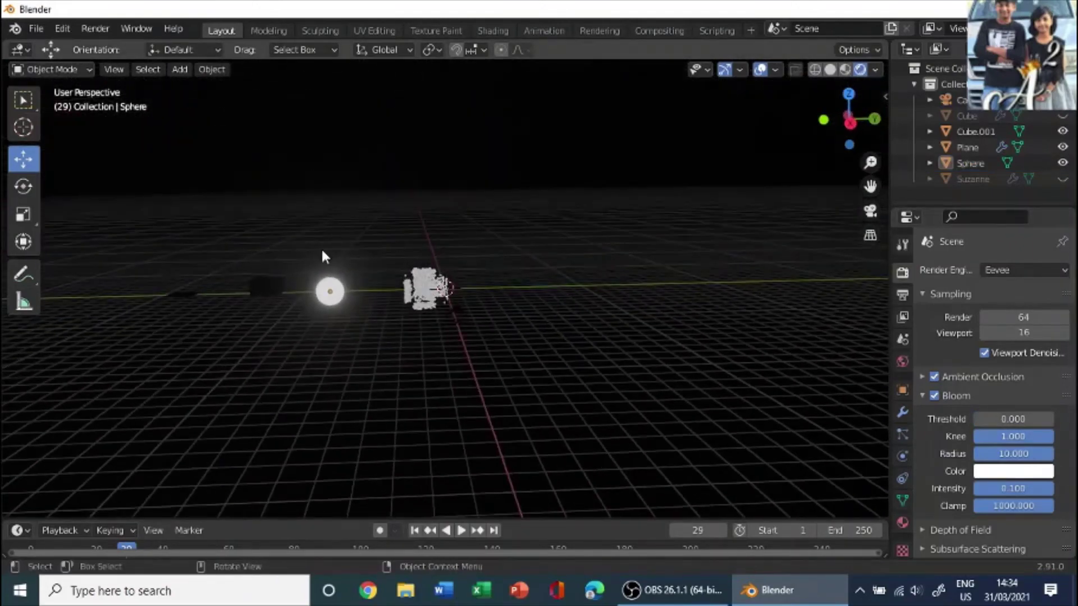
pyautogui.click(255, 293)
pyautogui.click(902, 523)
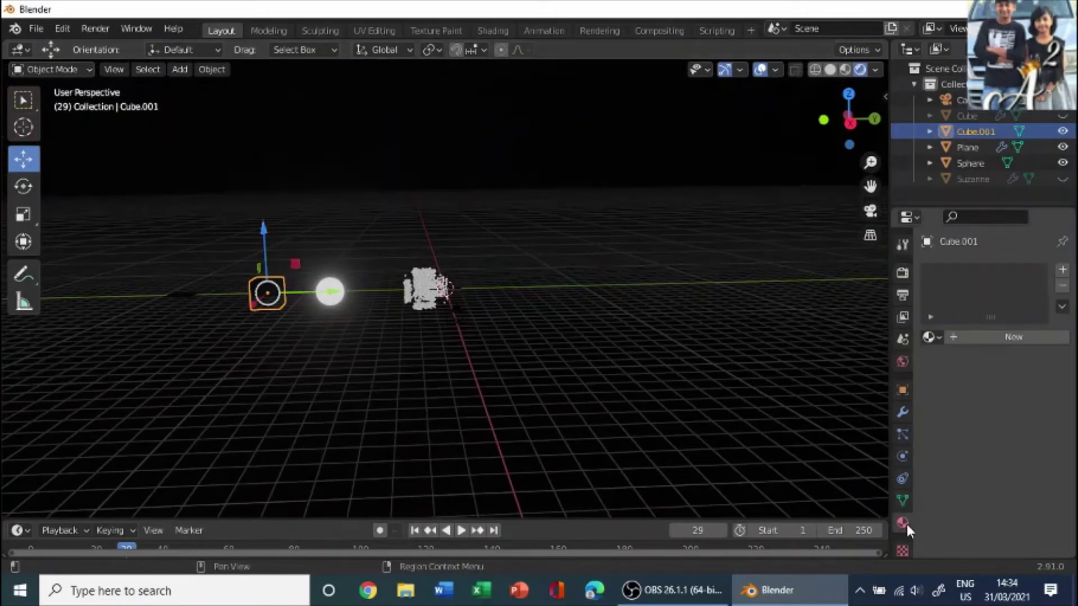
pyautogui.click(1015, 337)
pyautogui.scroll(-2, 1019, 435)
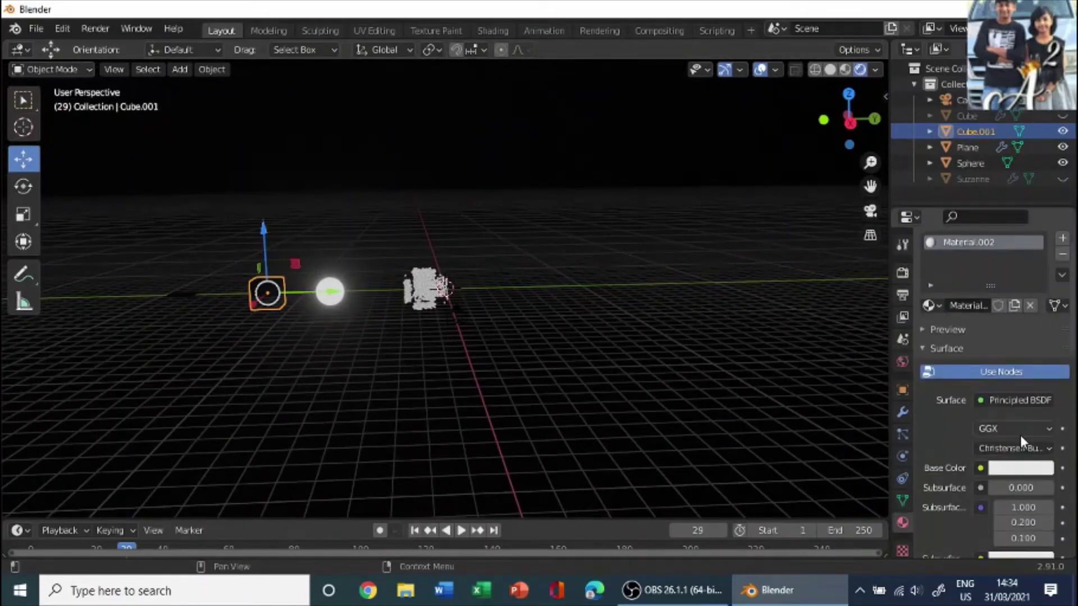
pyautogui.click(1004, 400)
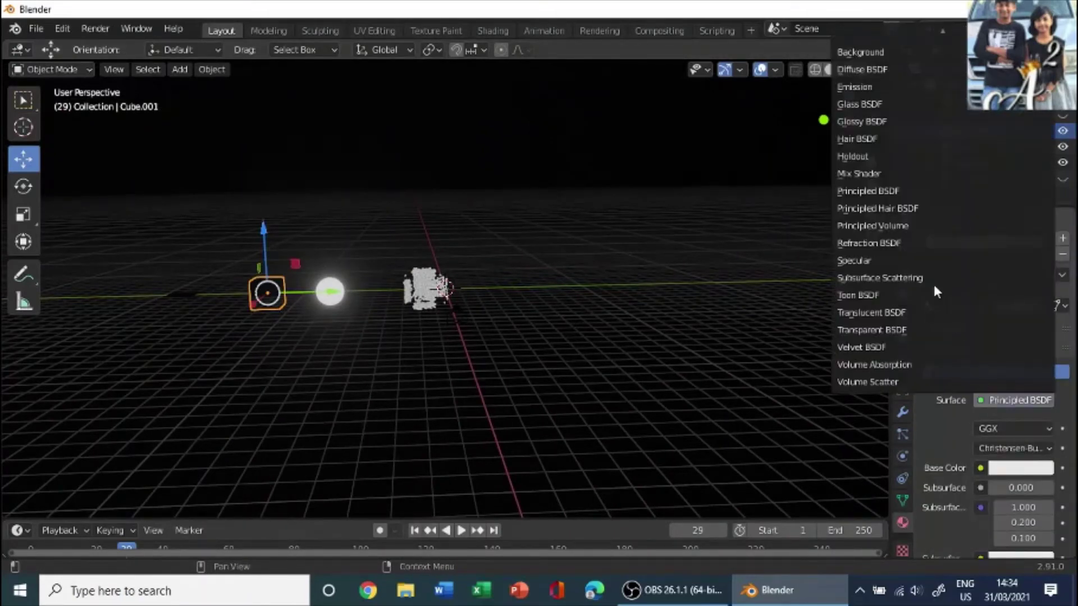
pyautogui.click(858, 87)
pyautogui.scroll(4, 224, 220)
pyautogui.scroll(-3, 303, 275)
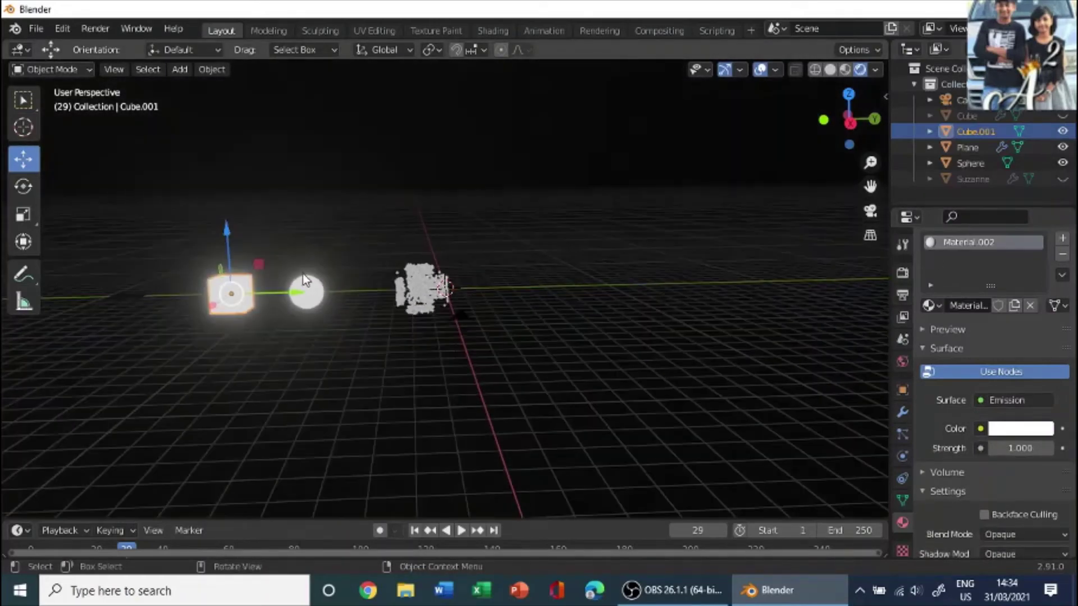
# Set the cube's emission color to a saturated red and darken it slightly
pyautogui.click(1021, 429)
pyautogui.moveTo(977, 258); pyautogui.dragTo(976, 318)
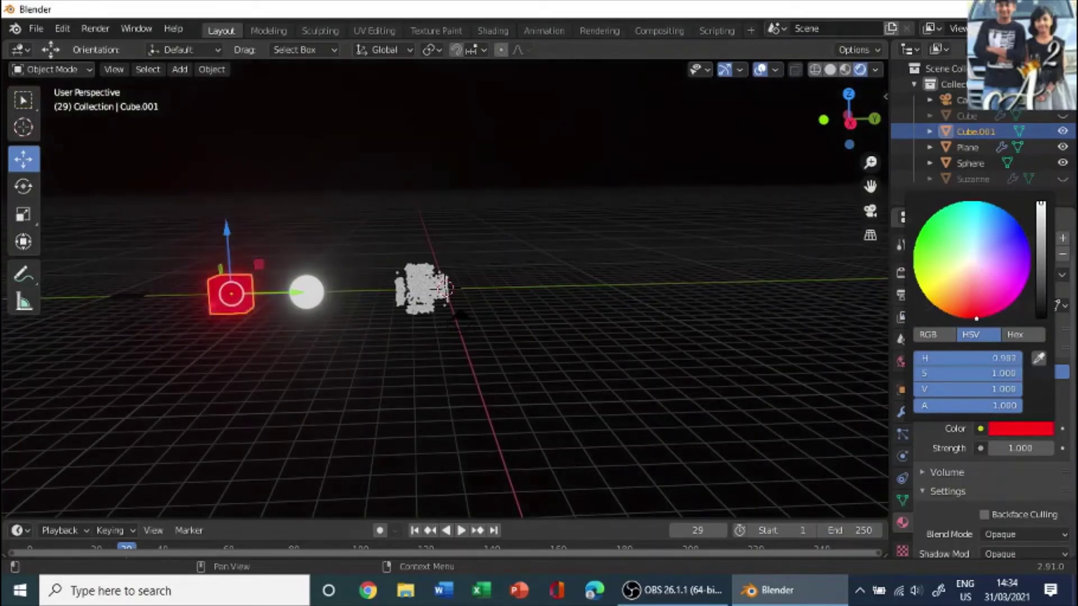
pyautogui.moveTo(1041, 207); pyautogui.dragTo(1041, 236)
# Change the glowing sphere's emission color to red
pyautogui.click(306, 307)
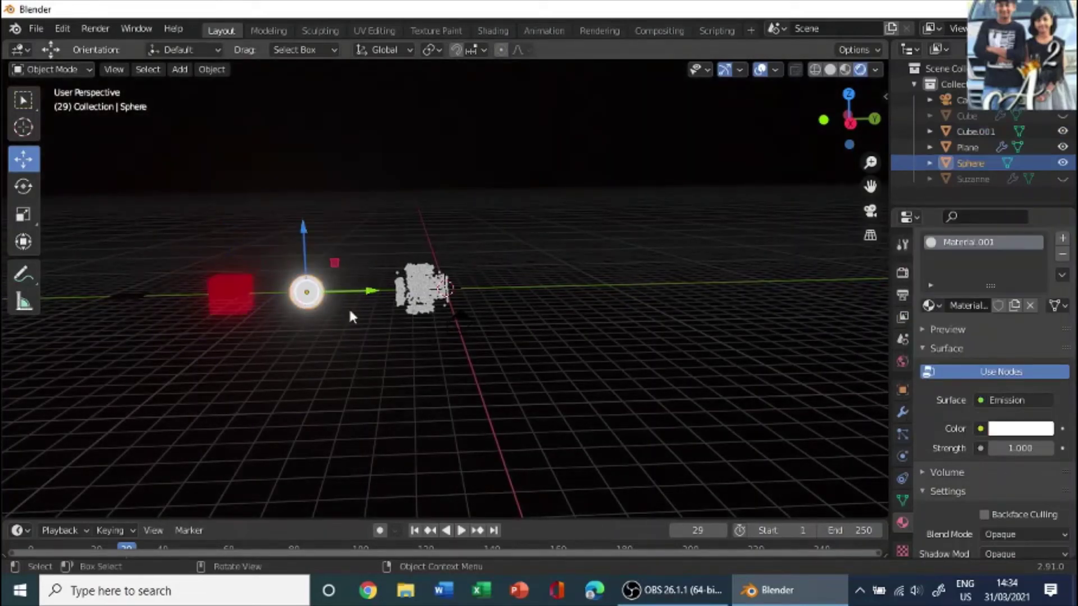
pyautogui.click(1024, 428)
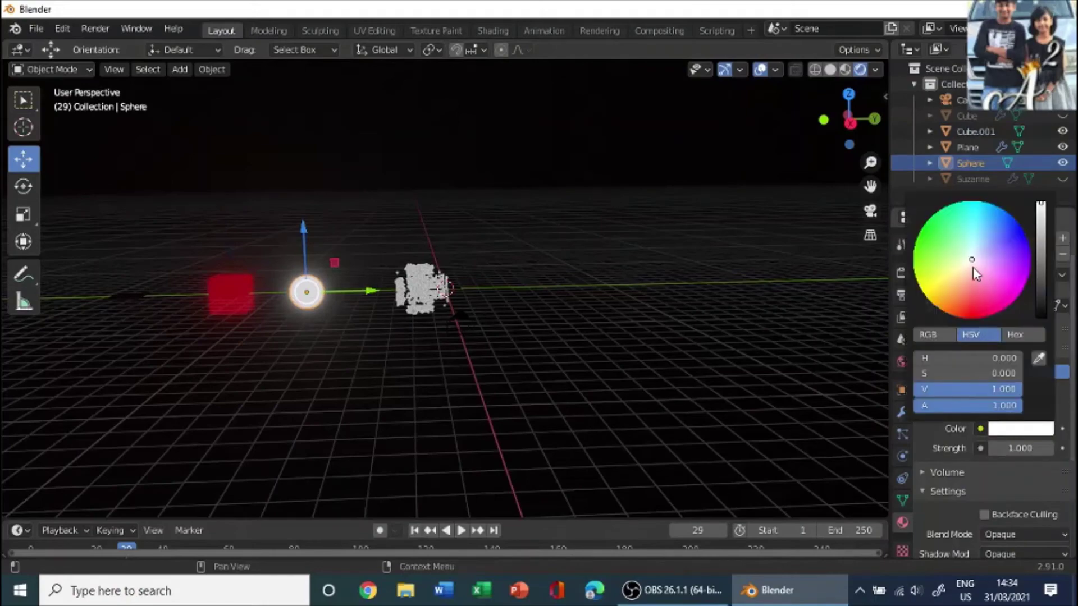
pyautogui.moveTo(973, 269); pyautogui.dragTo(975, 317)
# Move the red cube and the red sphere together into a new collection, Collection 2
pyautogui.click(435, 300)
pyautogui.moveTo(381, 446); pyautogui.dragTo(365, 497, button='middle')
pyautogui.scroll(3, 372, 351)
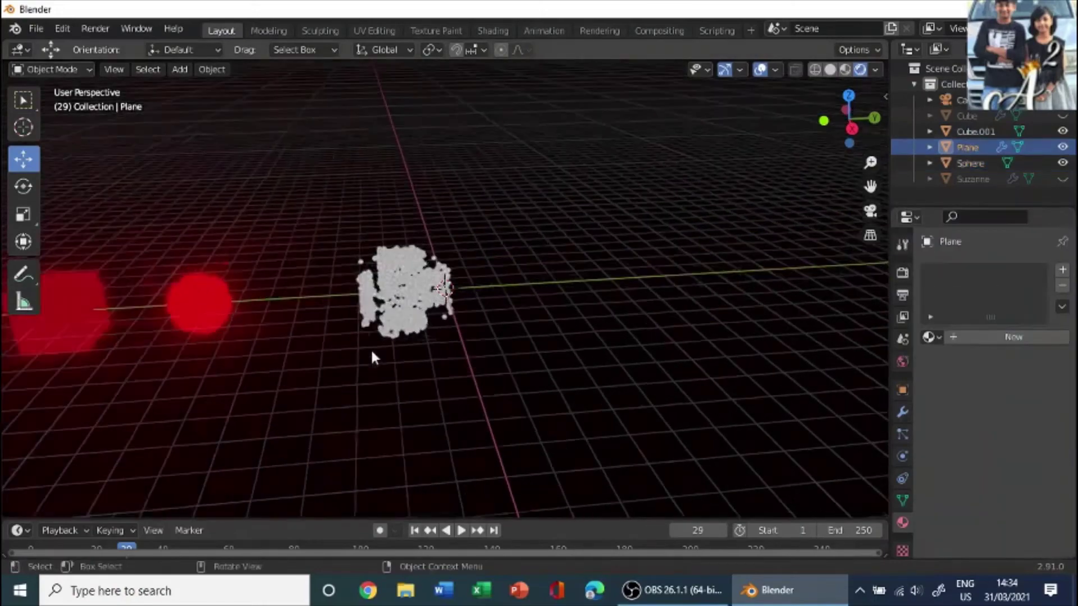
pyautogui.moveTo(374, 358); pyautogui.dragTo(355, 327, button='middle')
pyautogui.moveTo(429, 315); pyautogui.dragTo(314, 351, button='middle')
pyautogui.moveTo(370, 352); pyautogui.dragTo(218, 253)
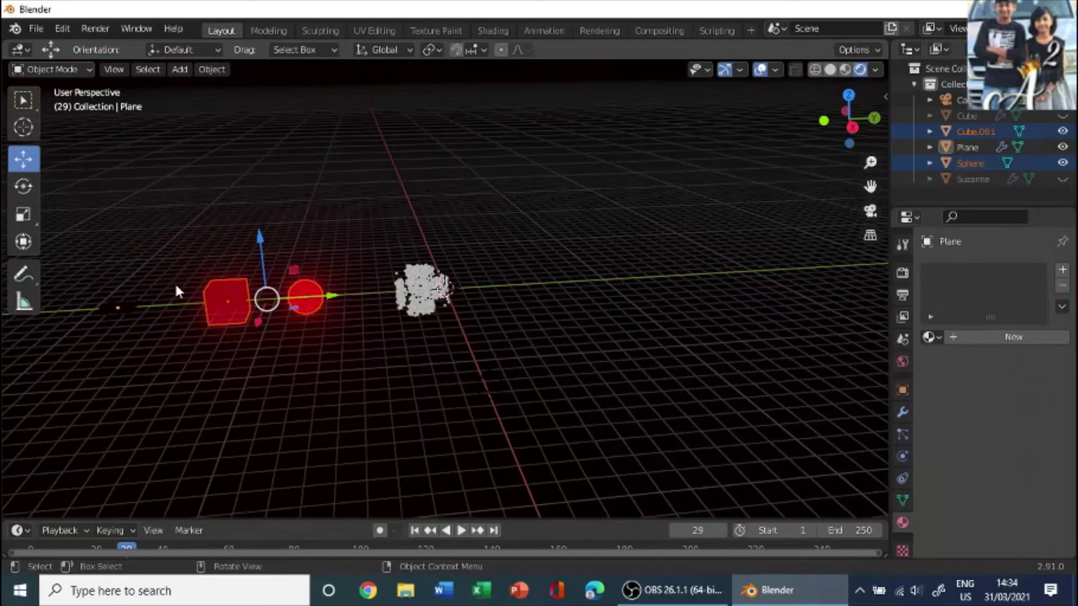
pyautogui.press('m')
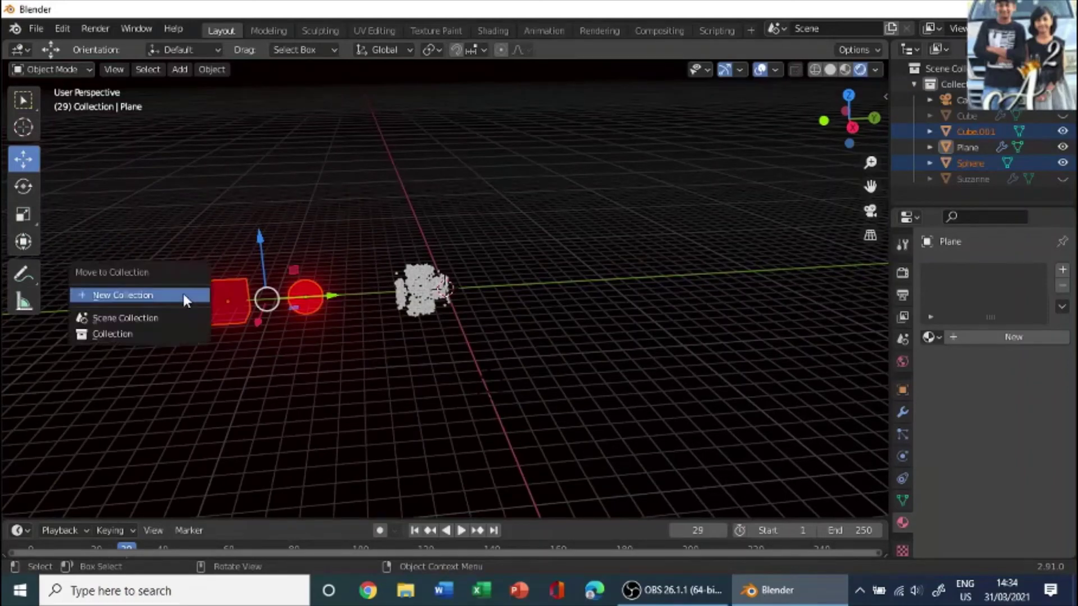
pyautogui.click(183, 294)
pyautogui.click(214, 344)
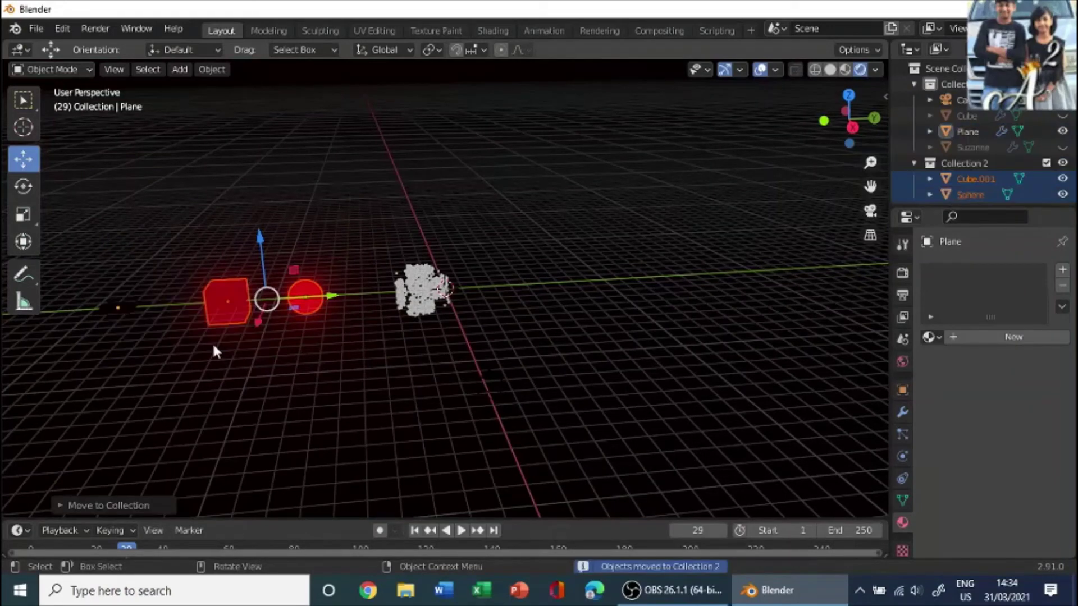
pyautogui.press('g')
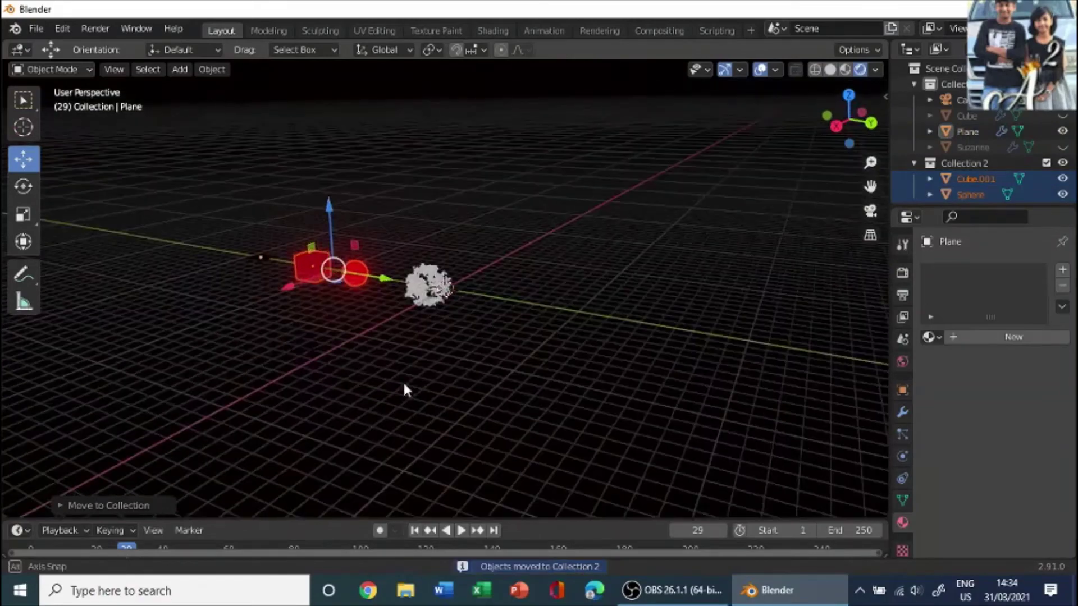
pyautogui.click(402, 380)
pyautogui.moveTo(304, 271); pyautogui.dragTo(329, 322, button='middle')
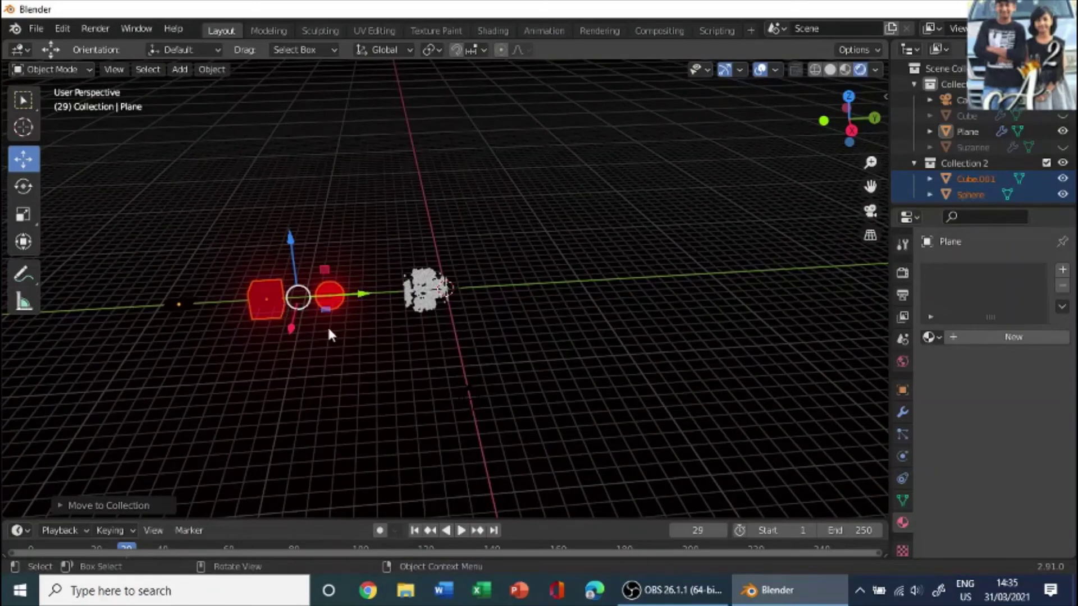
pyautogui.moveTo(328, 330); pyautogui.dragTo(299, 320, button='middle')
# Set the plane's particle system to render its particles as Collection
pyautogui.click(171, 285)
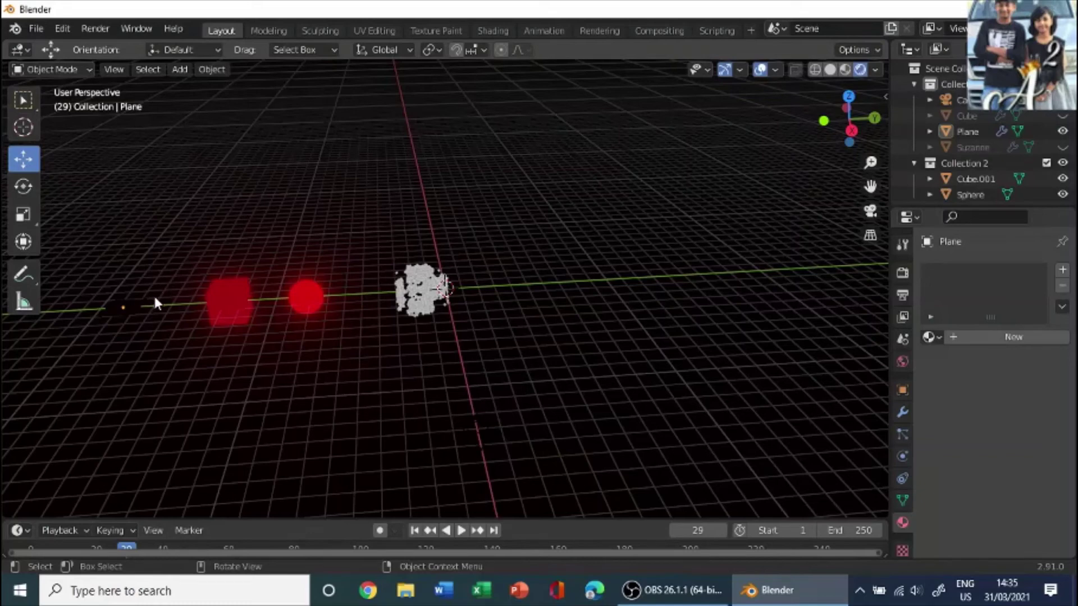
pyautogui.click(136, 304)
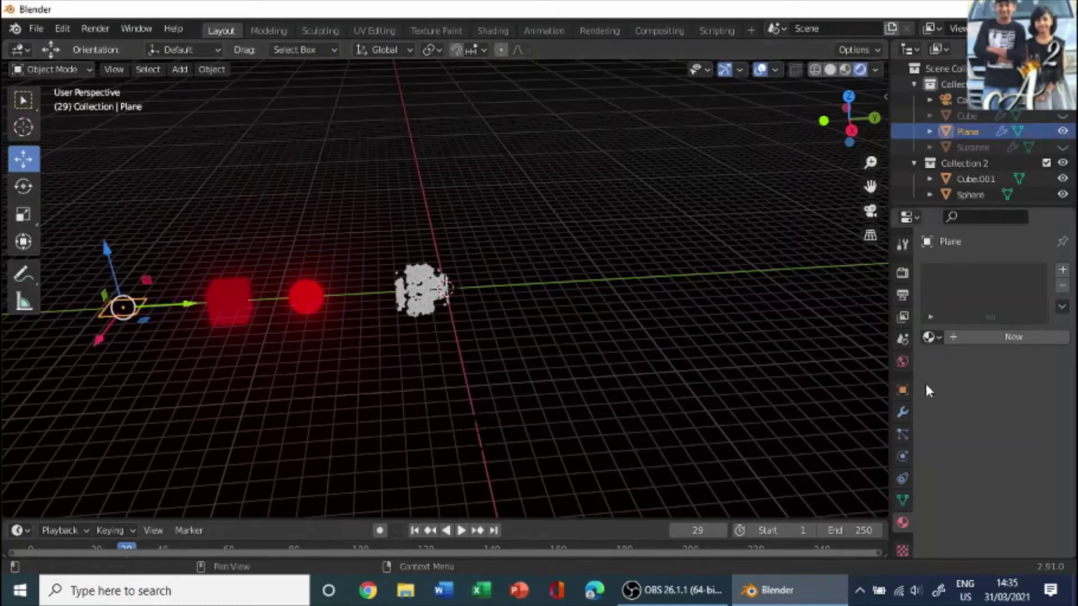
pyautogui.click(908, 435)
pyautogui.scroll(-10, 999, 298)
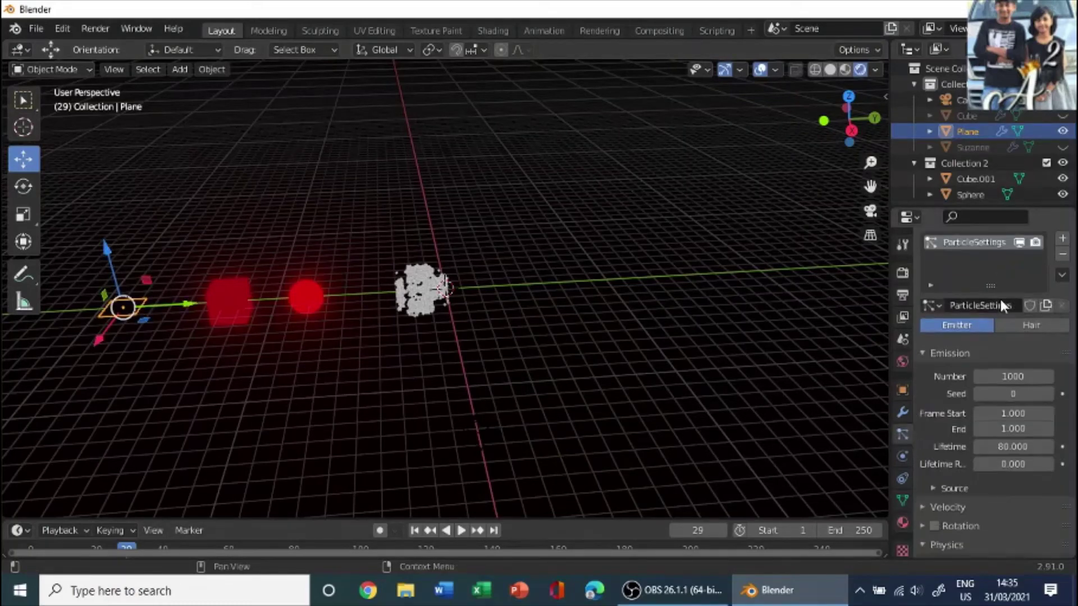
pyautogui.scroll(-3, 993, 337)
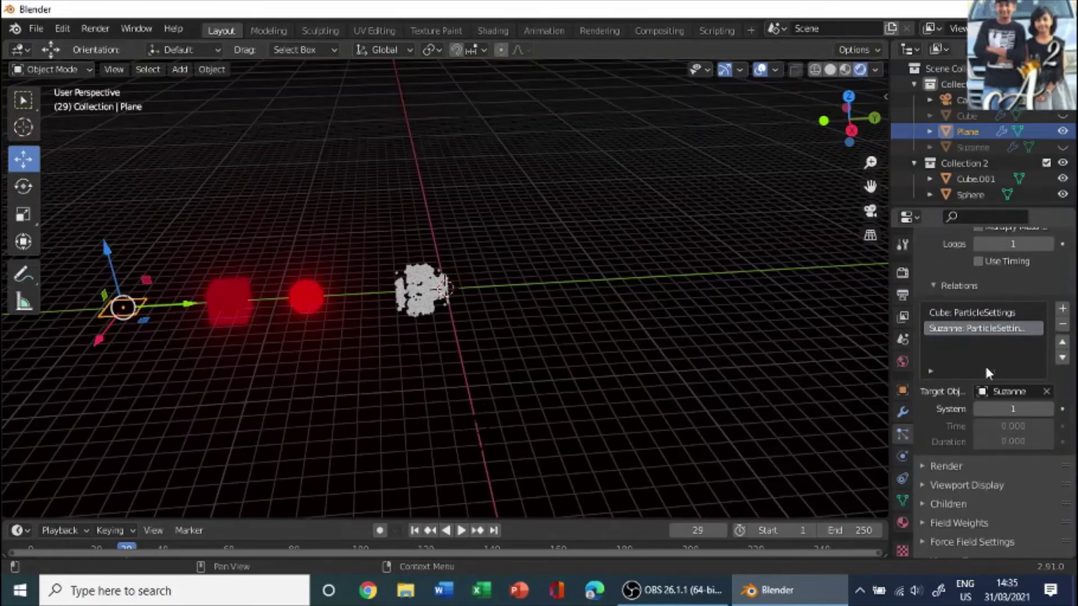
pyautogui.click(924, 465)
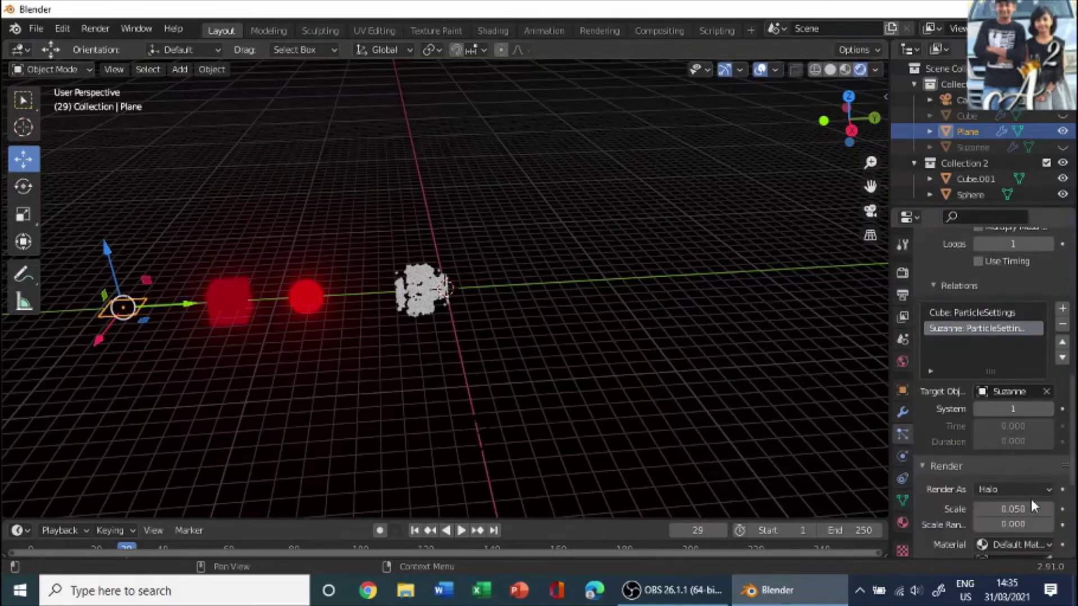
pyautogui.scroll(-3, 1029, 496)
pyautogui.click(1046, 426)
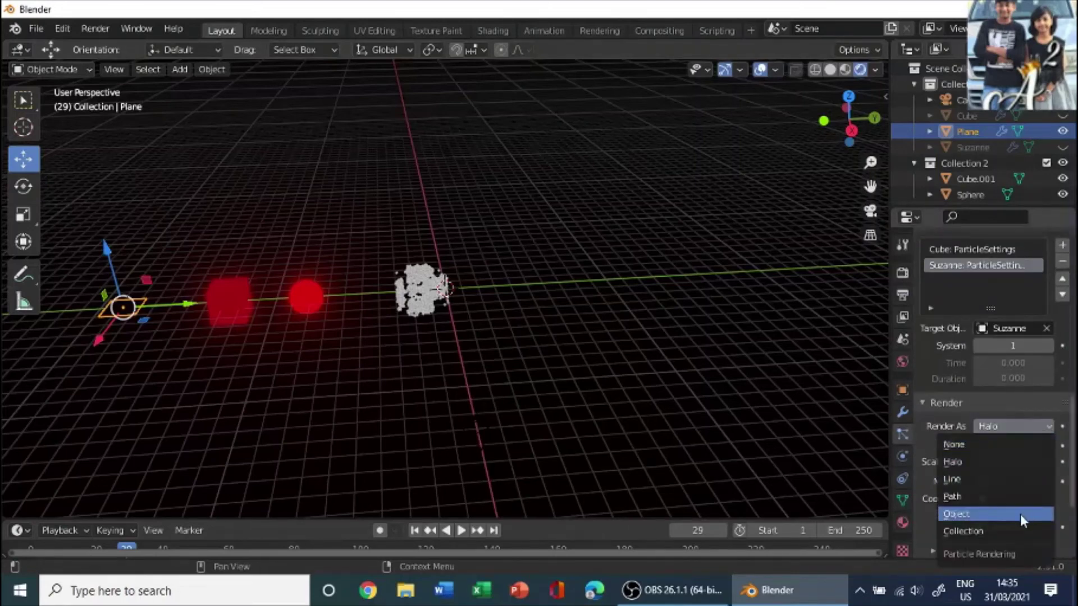
pyautogui.click(1012, 531)
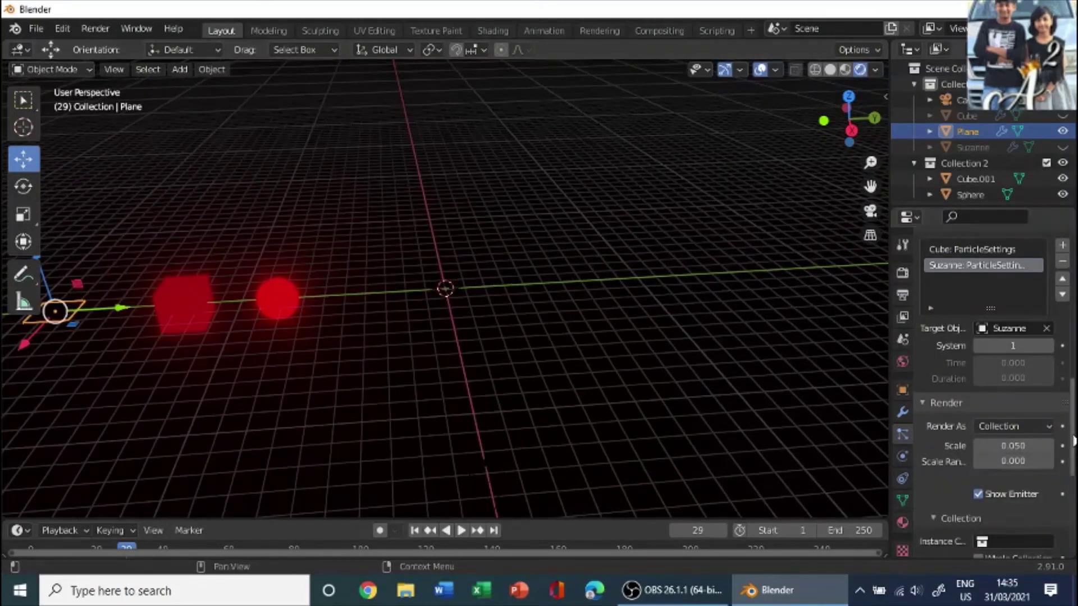
# Try rendering the plane's particles as Object and picking an instance object
pyautogui.click(1014, 427)
pyautogui.click(982, 512)
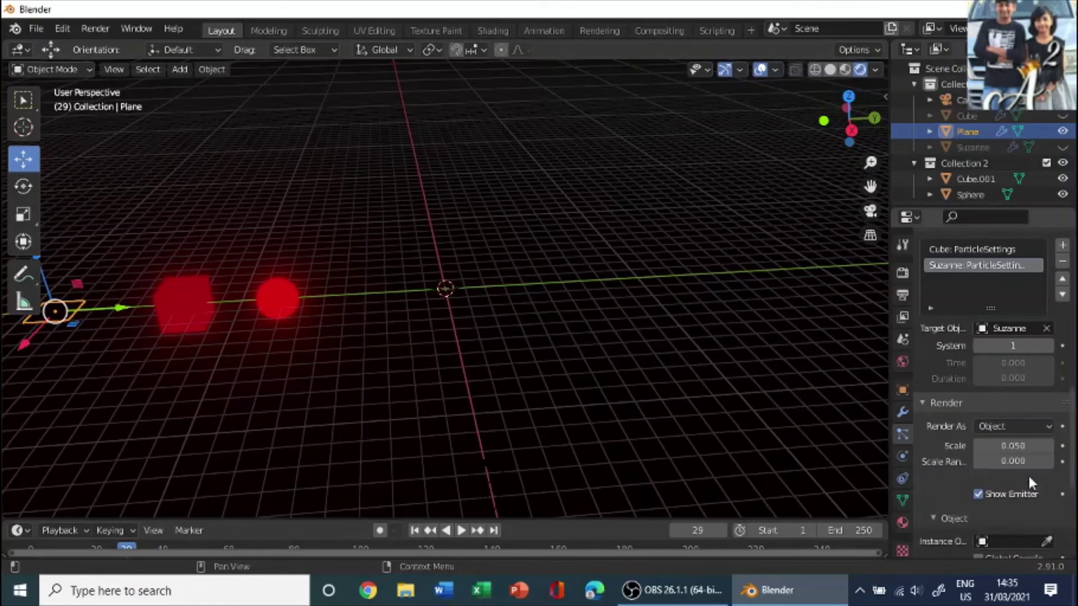
pyautogui.click(1046, 541)
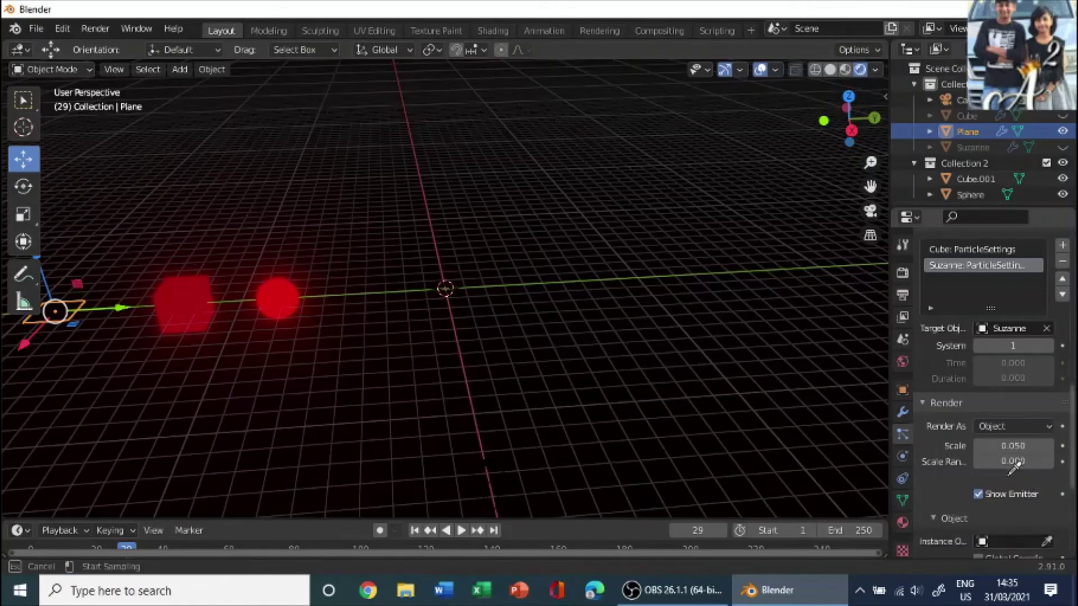
pyautogui.click(1021, 424)
pyautogui.click(1021, 423)
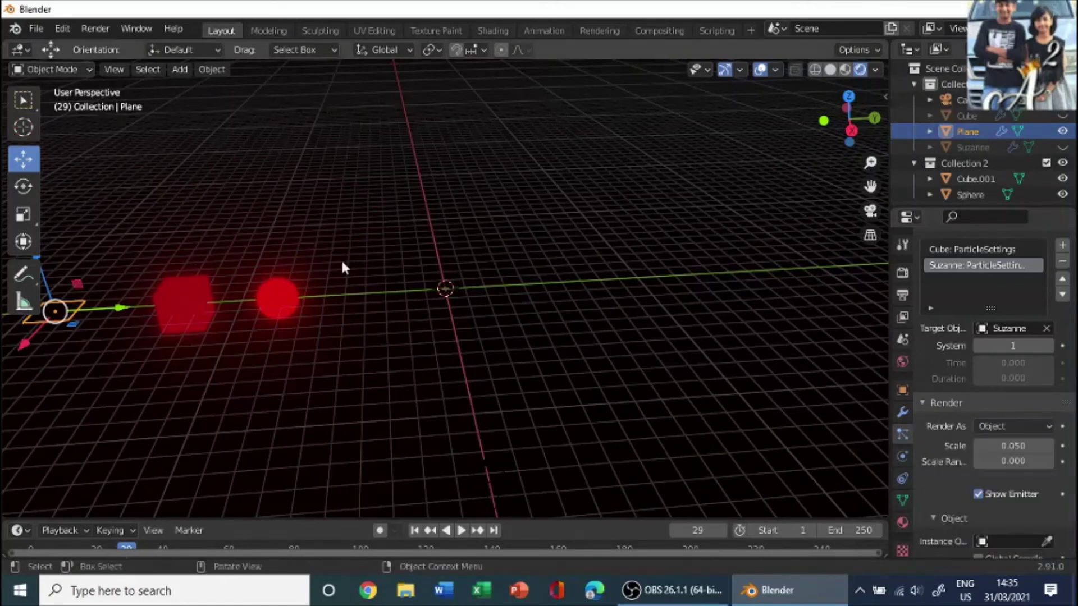
# Render the plane's particles as Collection with Collection 2 as the instance collection
pyautogui.click(1030, 425)
pyautogui.click(1009, 533)
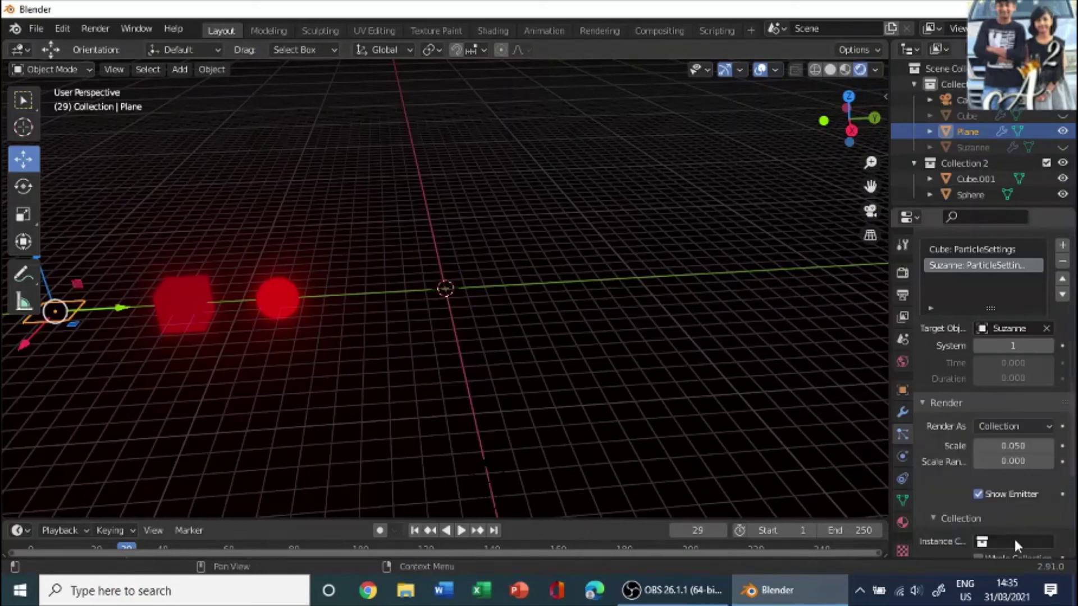
pyautogui.click(1015, 542)
pyautogui.click(937, 394)
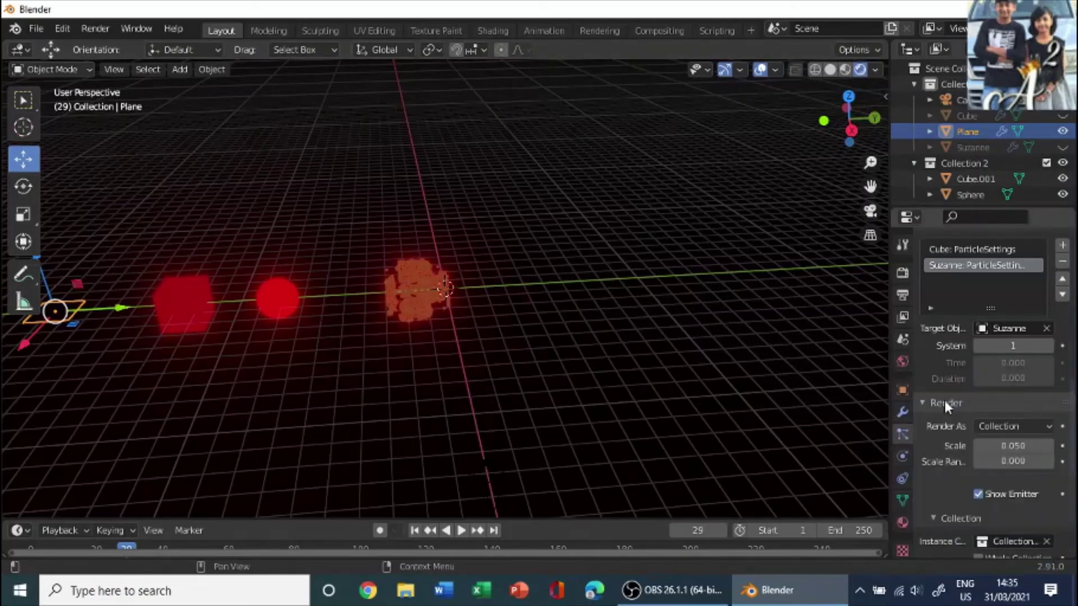
# Raise the rendered particles' Scale Randomness to 1.000
pyautogui.moveTo(459, 261); pyautogui.dragTo(391, 278, button='middle')
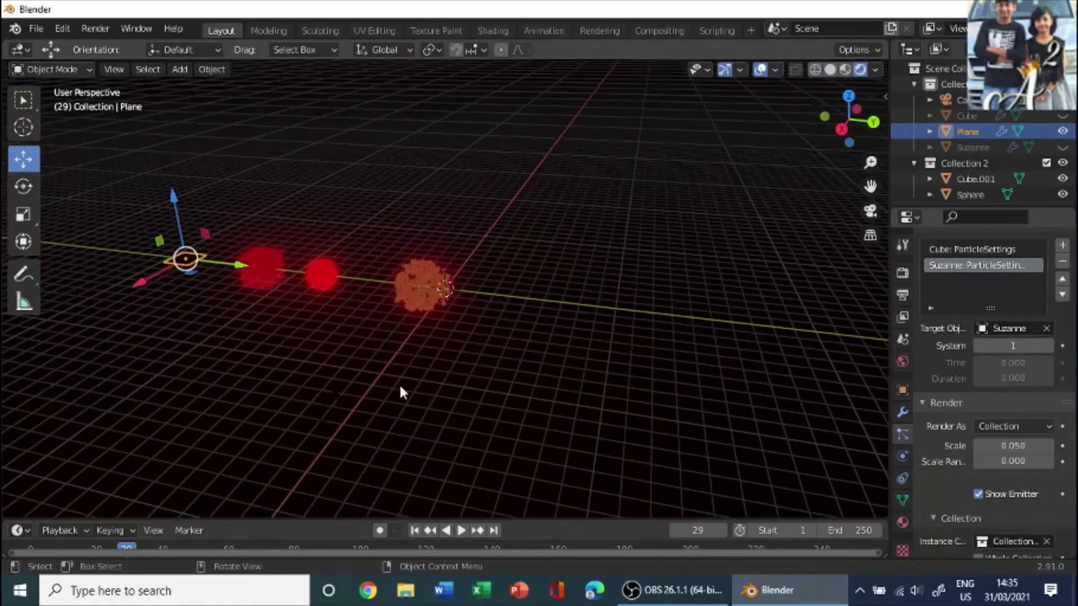
pyautogui.click(400, 386)
pyautogui.moveTo(400, 386); pyautogui.dragTo(516, 311, button='middle')
pyautogui.scroll(8, 418, 378)
pyautogui.scroll(5, 499, 381)
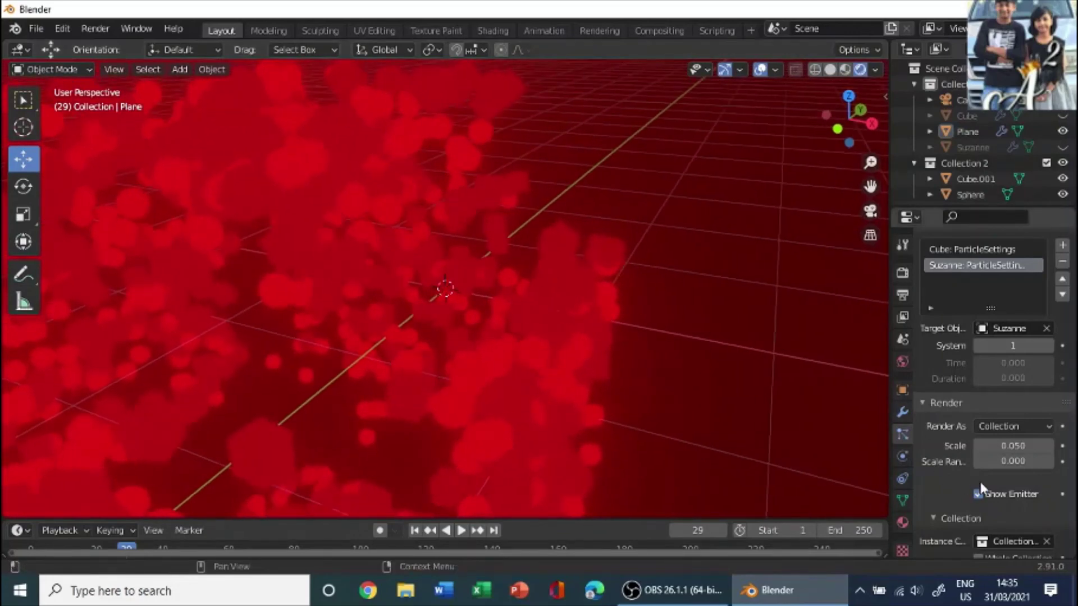
pyautogui.moveTo(1004, 460); pyautogui.dragTo(1030, 461)
pyautogui.moveTo(683, 368); pyautogui.dragTo(662, 388, button='middle')
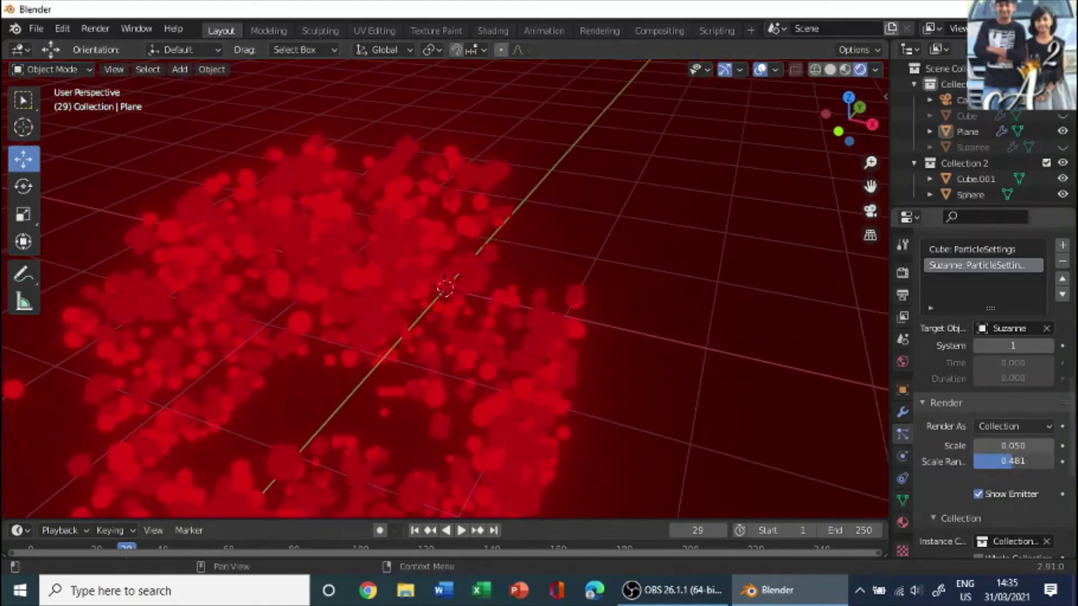
pyautogui.moveTo(1011, 460); pyautogui.dragTo(1053, 461)
pyautogui.moveTo(651, 322); pyautogui.dragTo(617, 306, button='middle')
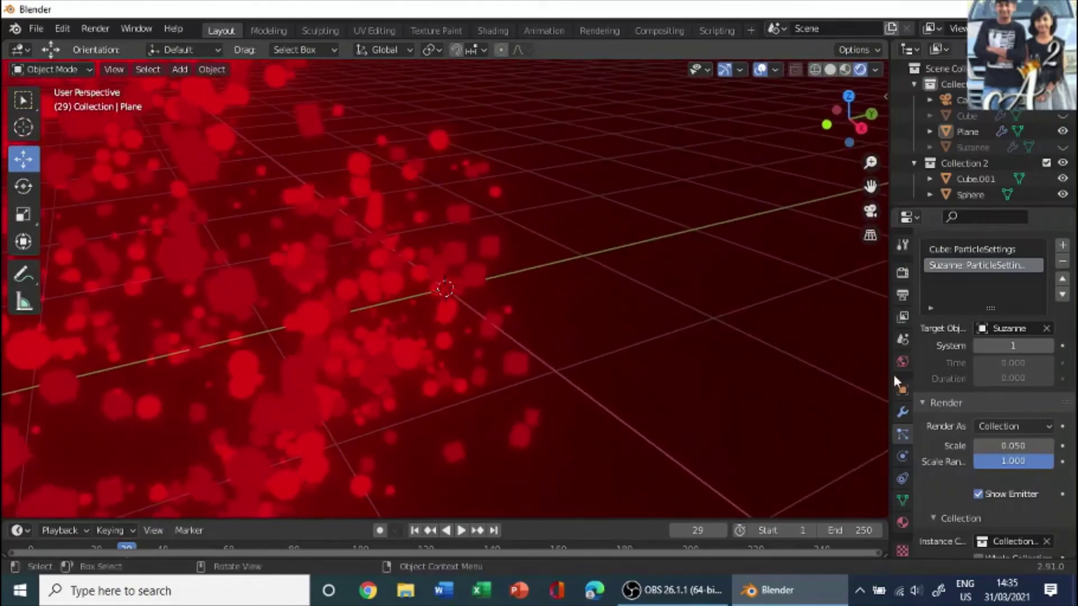
# Enable Rotation for the plane's particles and set Randomize Phase to 2.000
pyautogui.scroll(-5, 989, 393)
pyautogui.scroll(4, 983, 402)
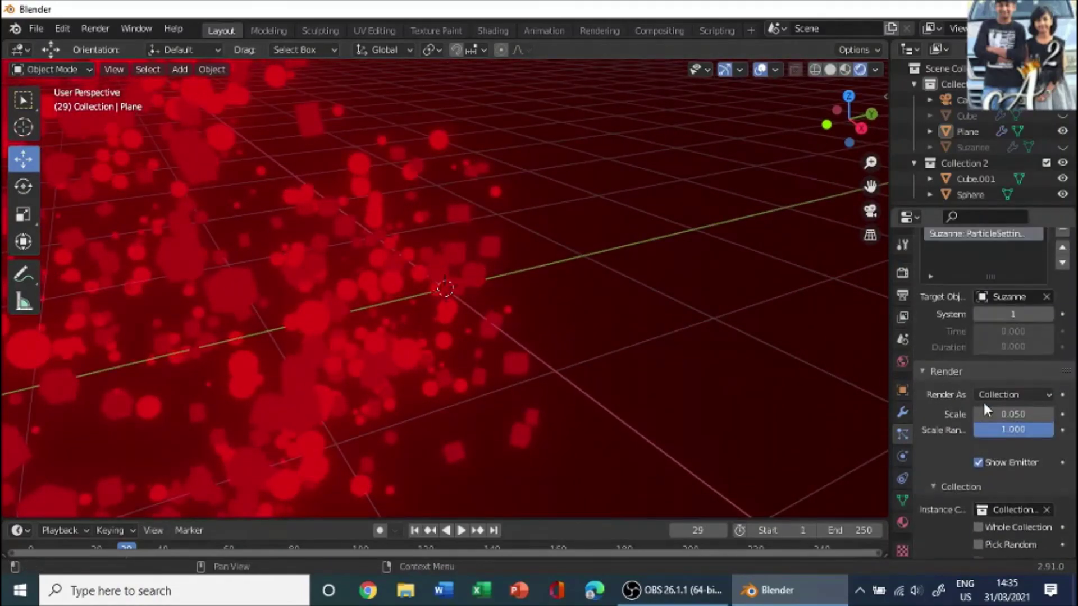
pyautogui.scroll(9, 982, 400)
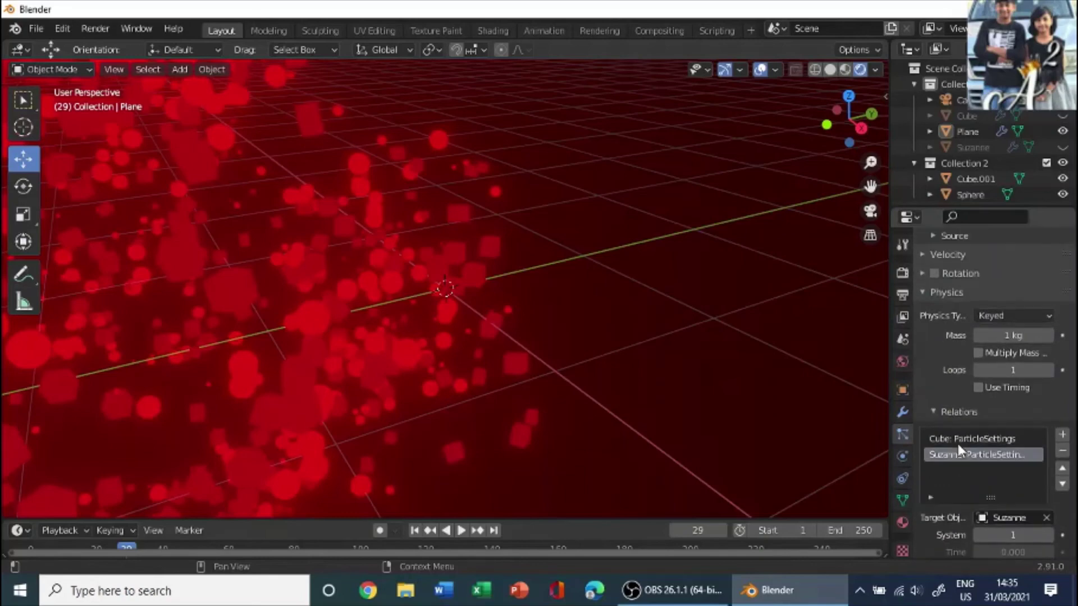
pyautogui.scroll(5, 957, 443)
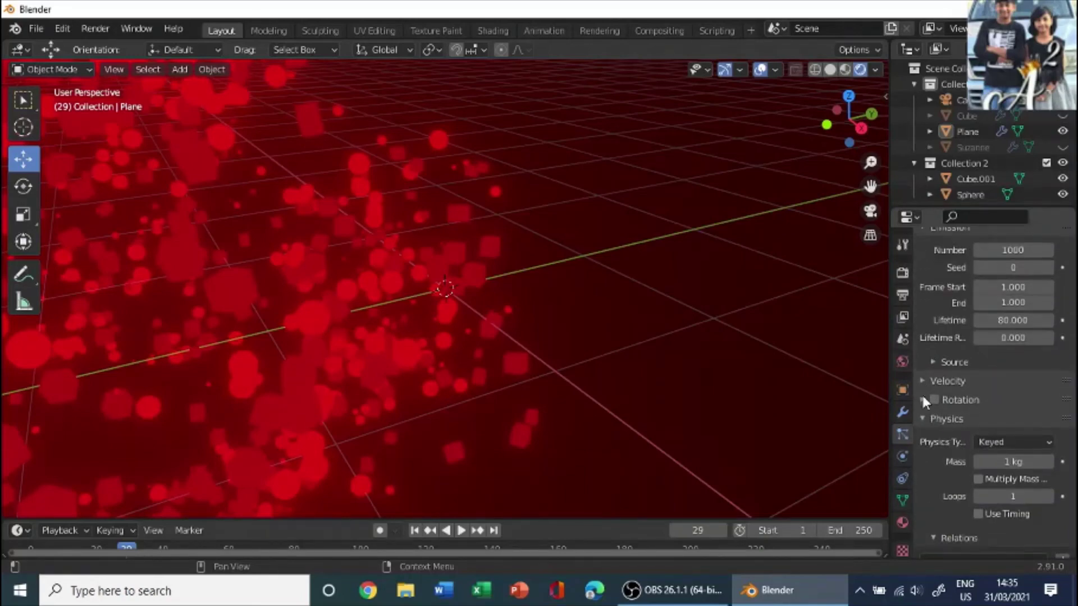
pyautogui.click(922, 399)
pyautogui.click(934, 400)
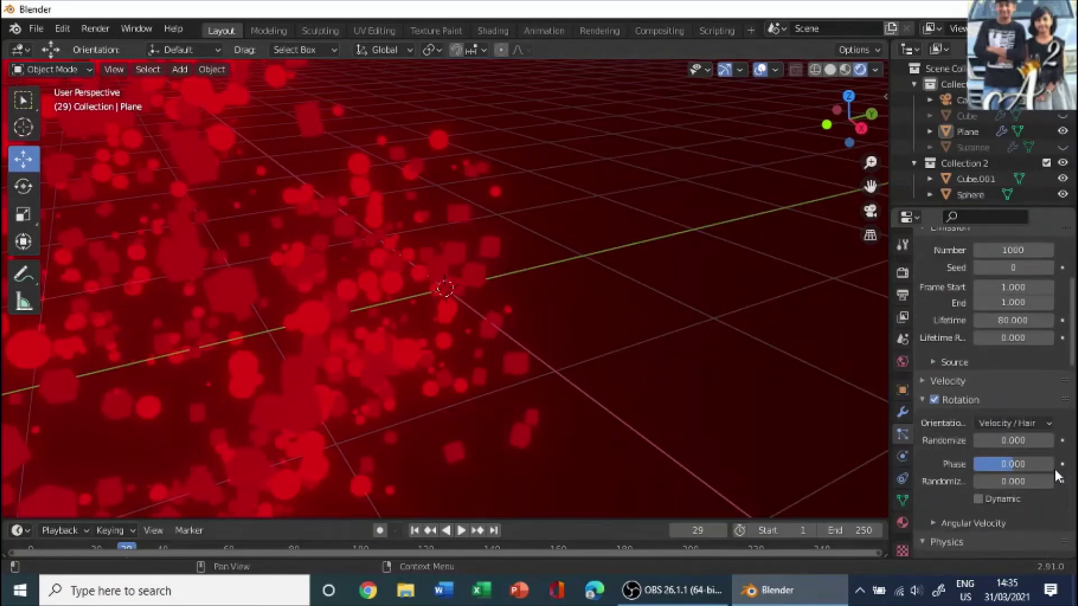
pyautogui.moveTo(979, 482); pyautogui.dragTo(1054, 481)
# Play the particle animation from the first frame and examine the glowing particles from several angles
pyautogui.scroll(-4, 511, 352)
pyautogui.moveTo(512, 353); pyautogui.dragTo(494, 364, button='middle')
pyautogui.scroll(6, 556, 354)
pyautogui.scroll(-4, 539, 357)
pyautogui.scroll(-3, 540, 359)
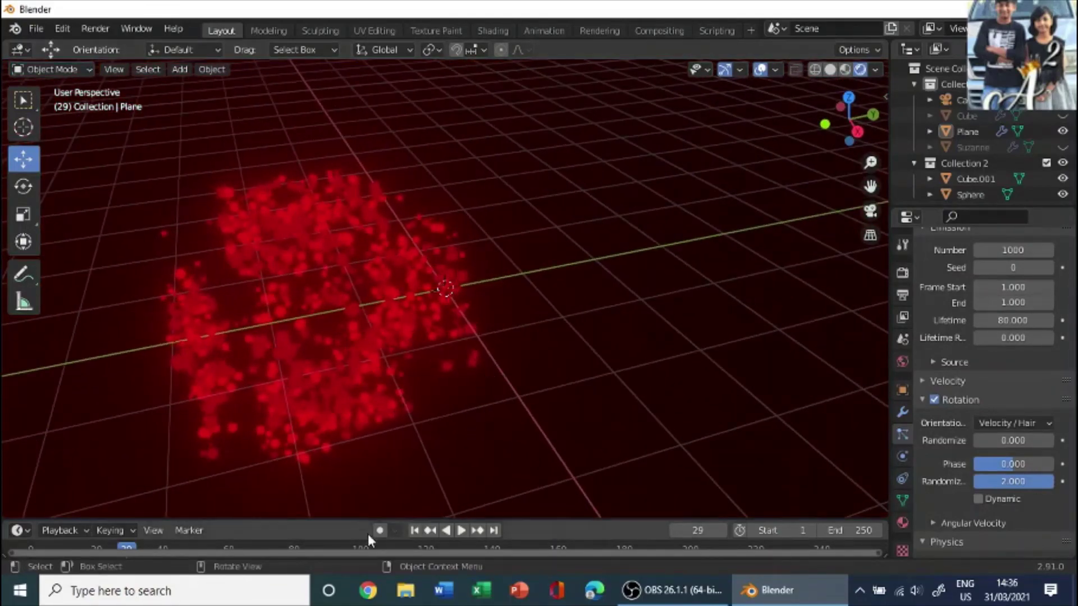
pyautogui.click(415, 529)
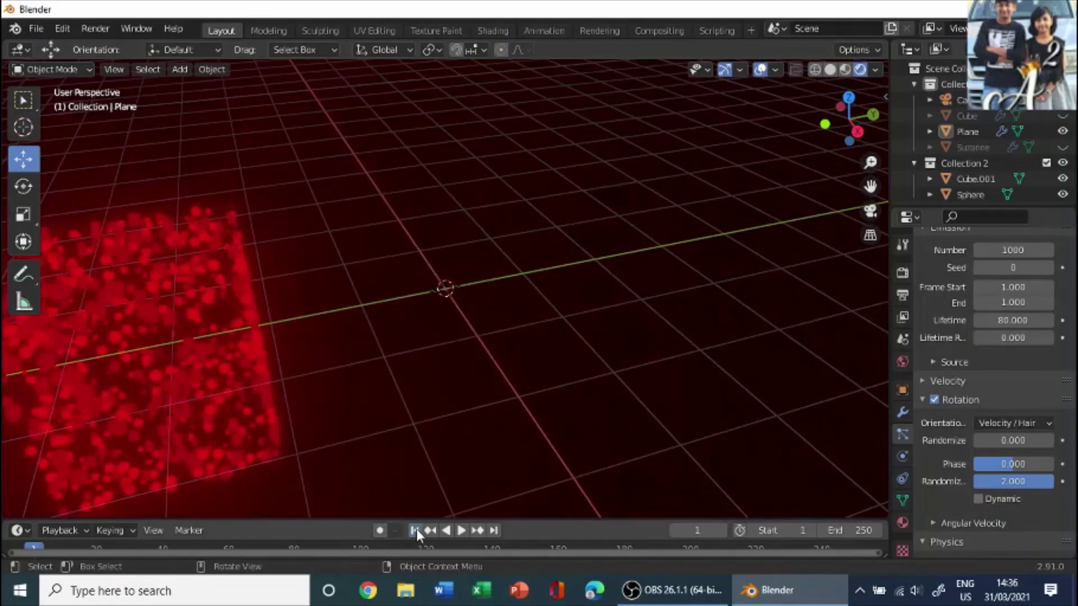
pyautogui.press('space')
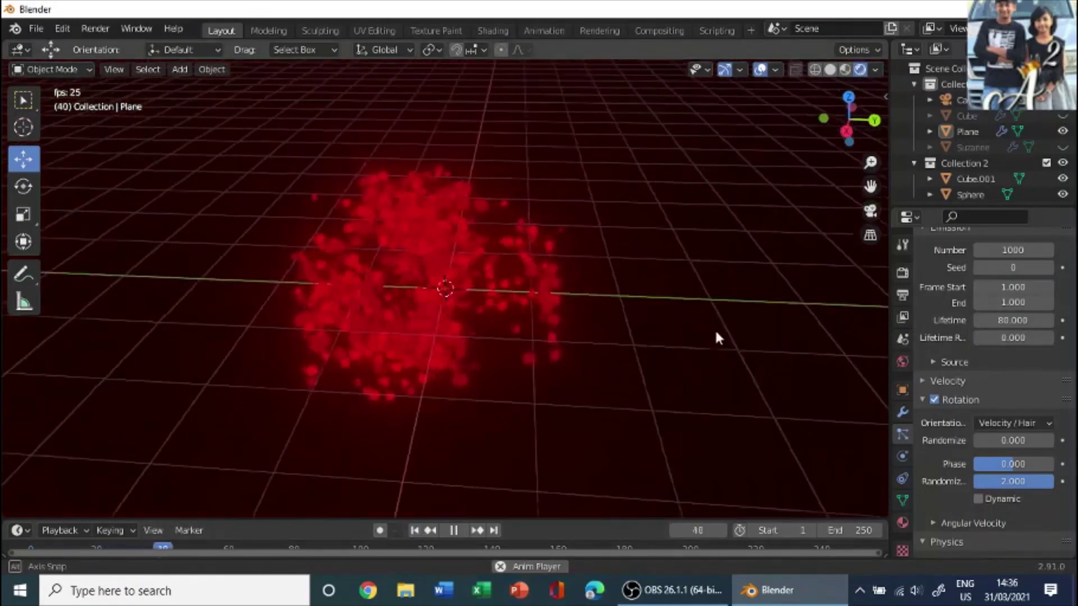
pyautogui.moveTo(715, 332); pyautogui.dragTo(554, 378, button='middle')
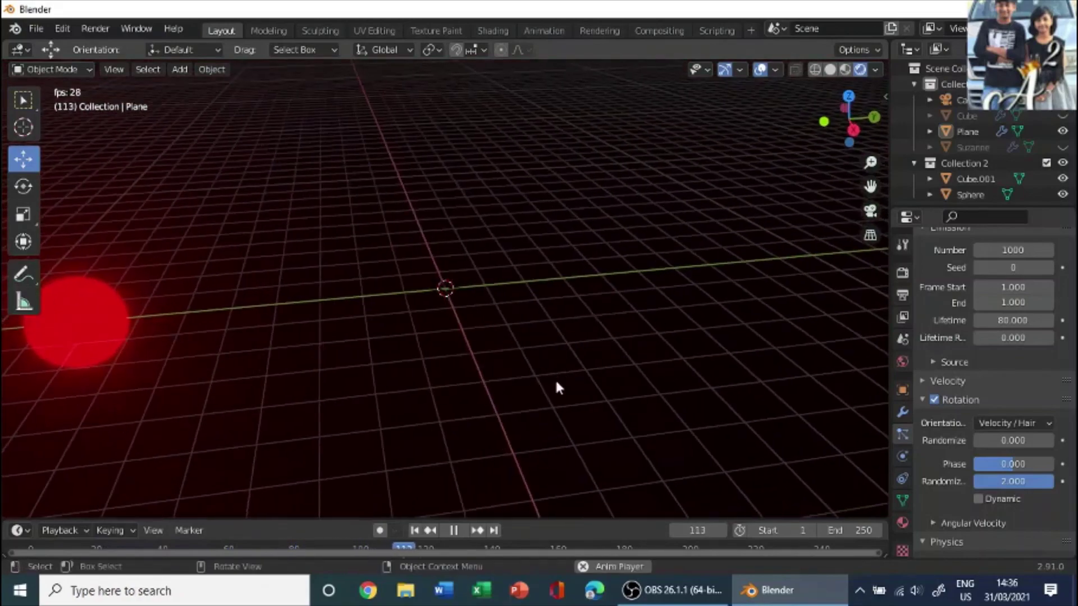
pyautogui.click(414, 533)
pyautogui.press('space')
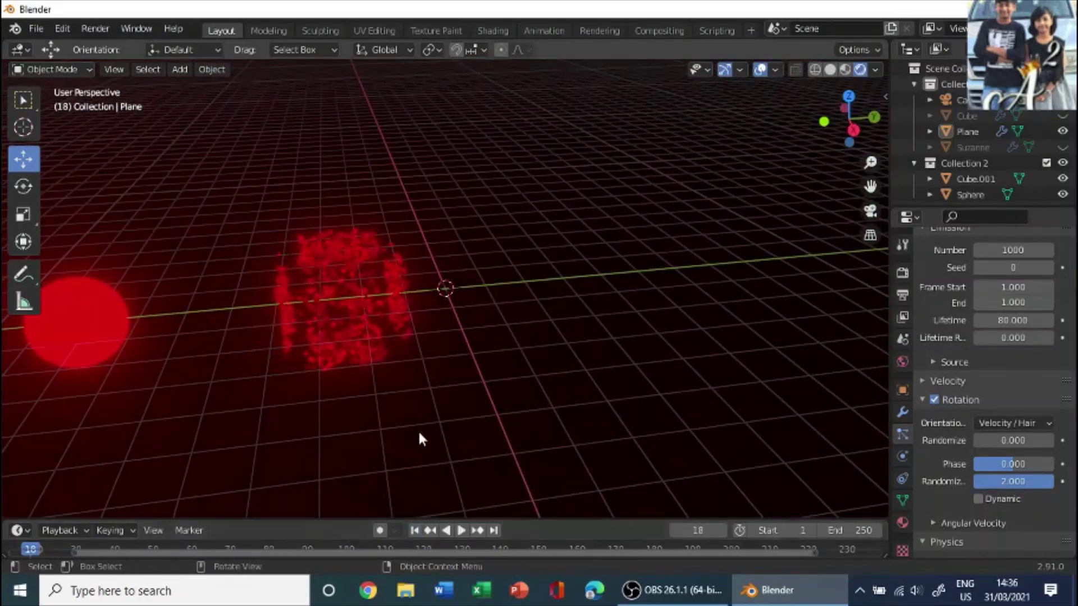
pyautogui.moveTo(422, 439); pyautogui.dragTo(470, 270, button='middle')
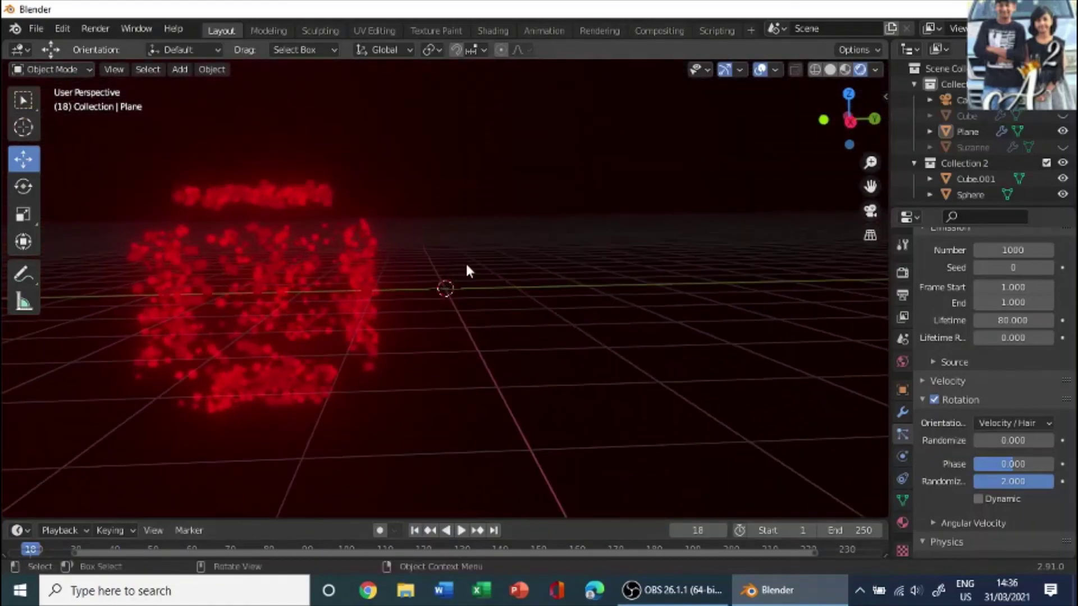
pyautogui.moveTo(399, 384); pyautogui.dragTo(476, 399, button='middle')
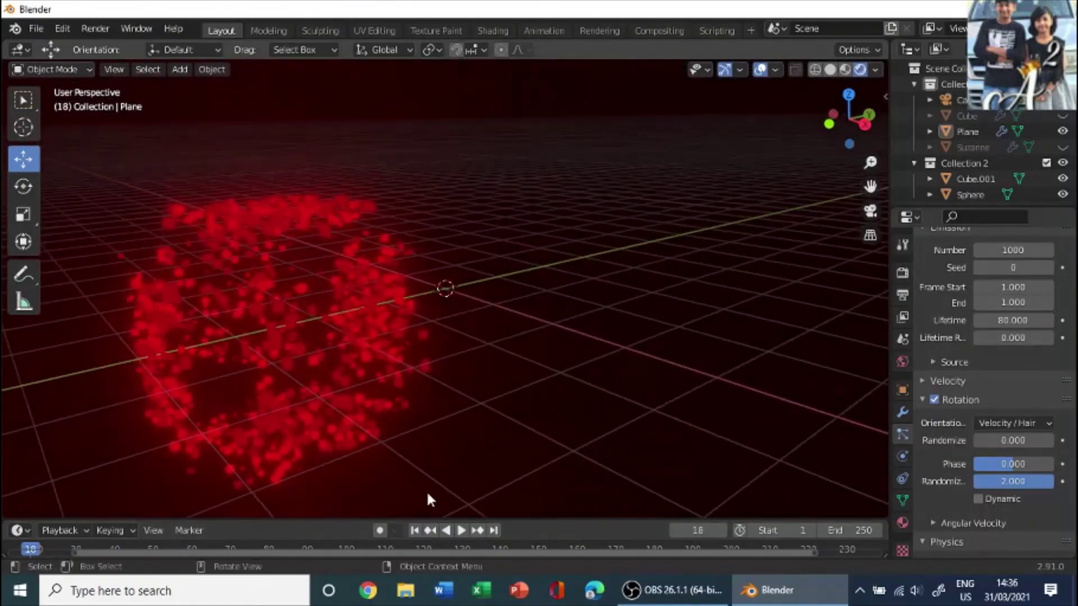